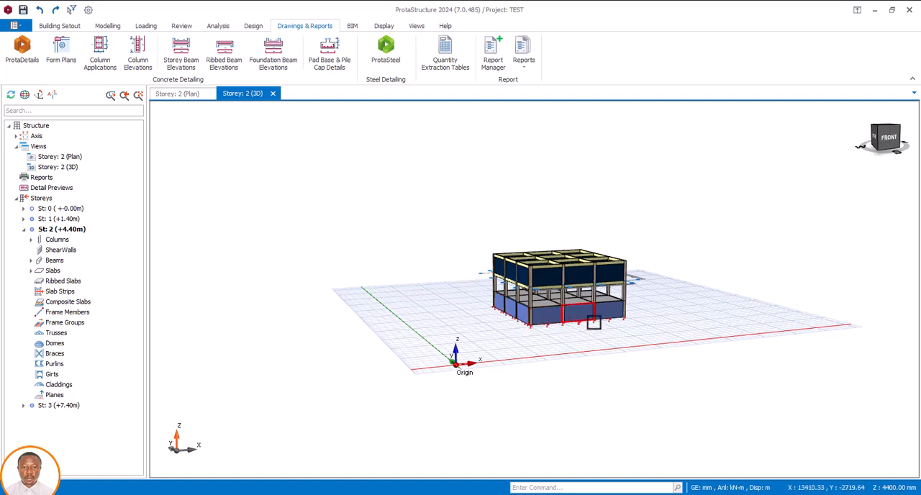
mouse_move(593, 322)
middle_mouse_down()
mouse_move(583, 332)
mouse_move(530, 333)
mouse_move(589, 330)
middle_mouse_up()
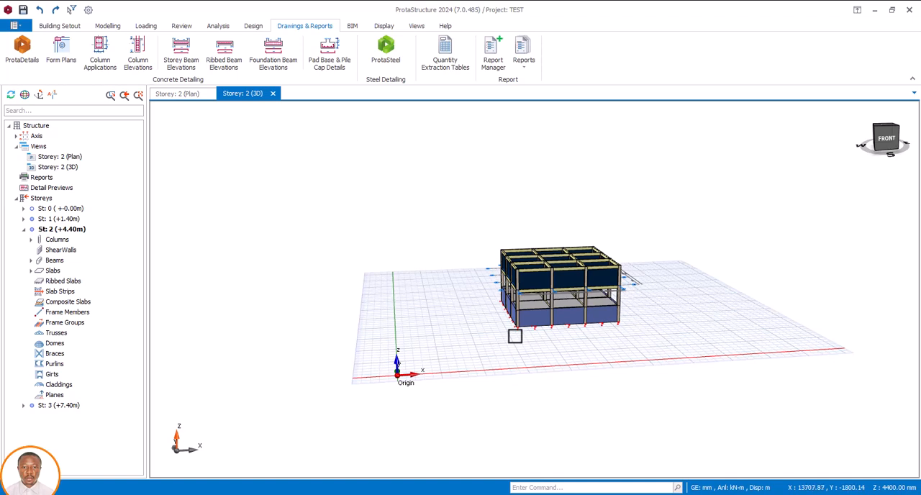
mouse_move(515, 336)
middle_mouse_down()
mouse_move(594, 336)
mouse_move(489, 336)
mouse_move(558, 338)
mouse_move(497, 336)
mouse_move(518, 335)
middle_mouse_up()
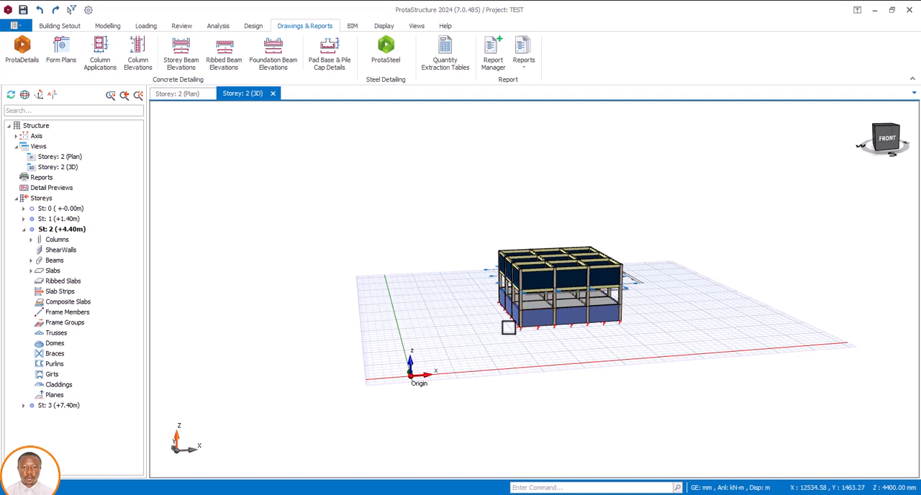
mouse_move(528, 326)
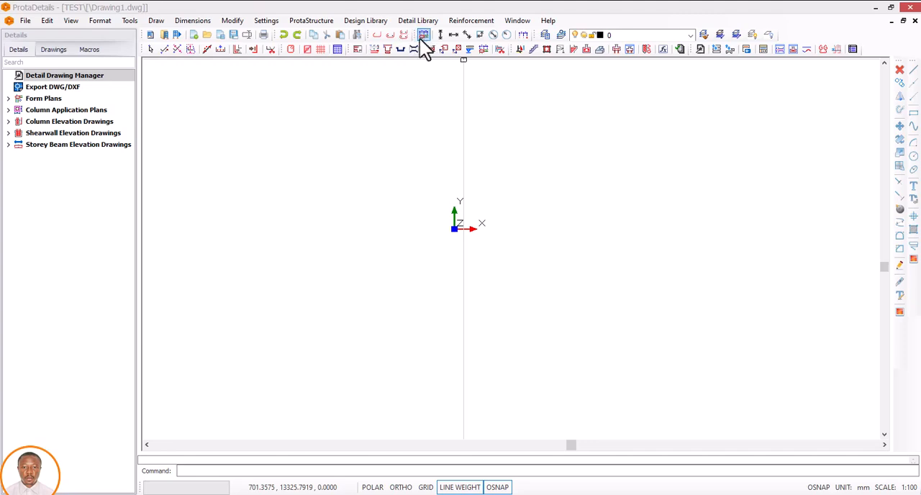
Step: In ProtaDetails, start a new cantilever retaining wall design
left_click(367, 22)
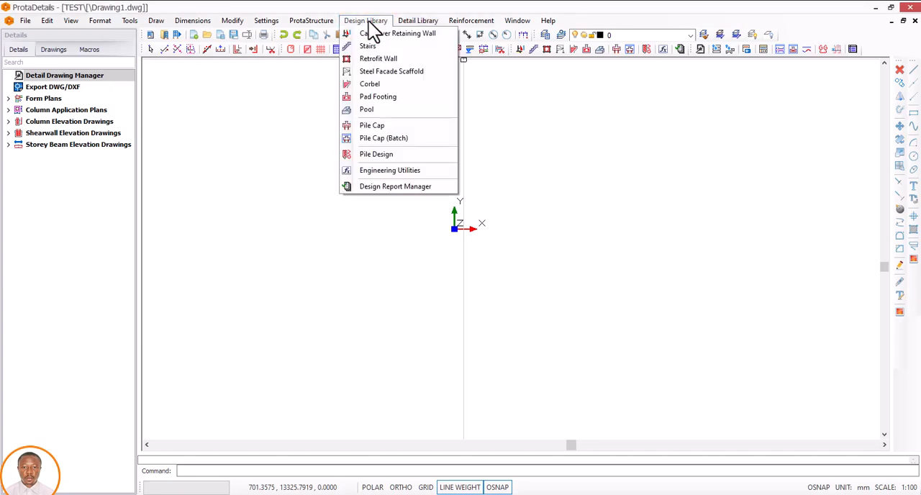
left_click(406, 37)
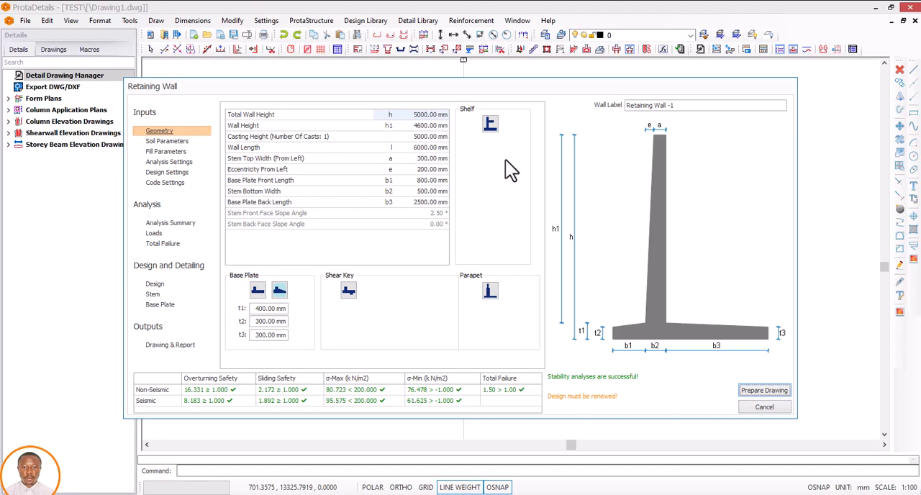
Step: Try the shelf, parapet and shear key options on the retaining wall section, removing each one again
left_click(489, 126)
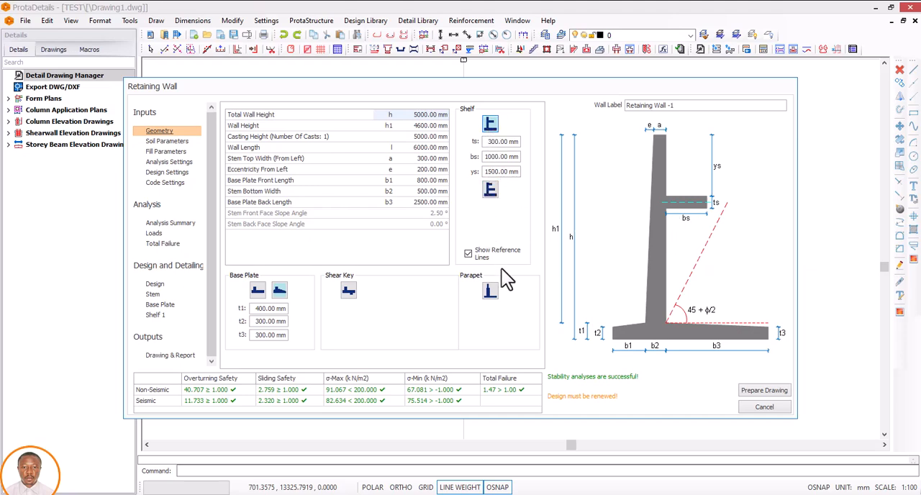
left_click(492, 191)
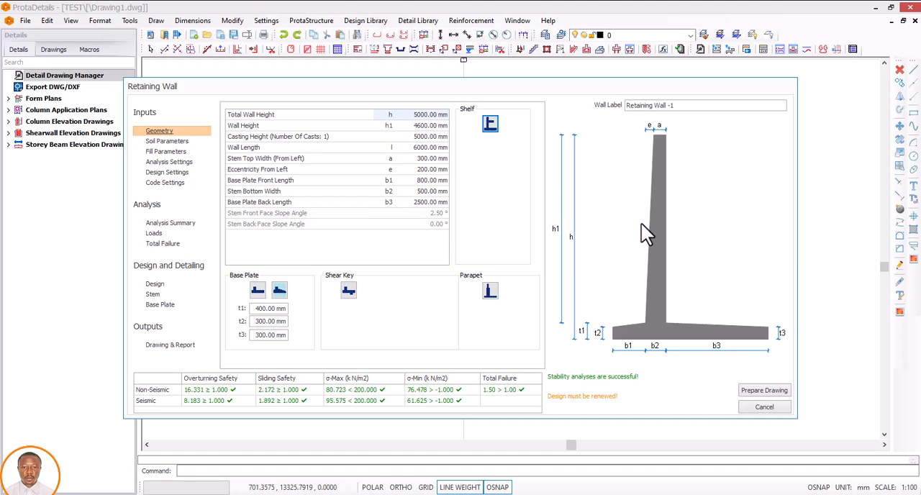
left_click(488, 289)
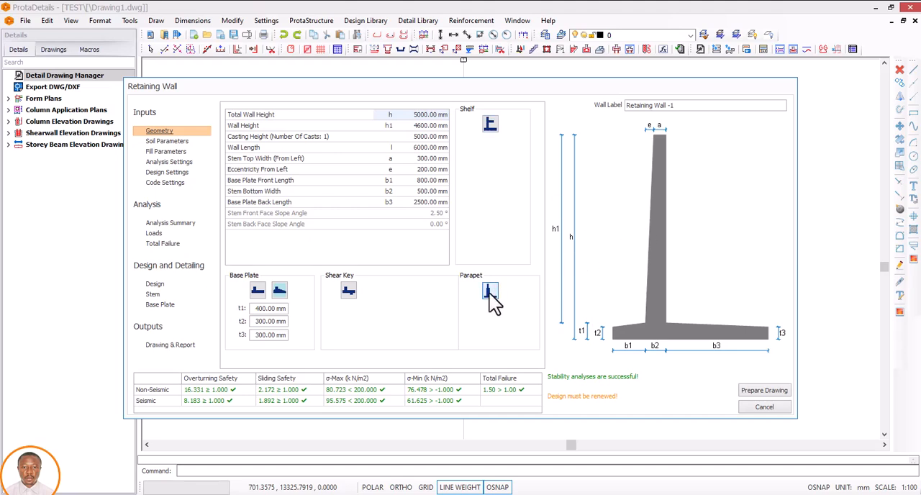
left_click(489, 291)
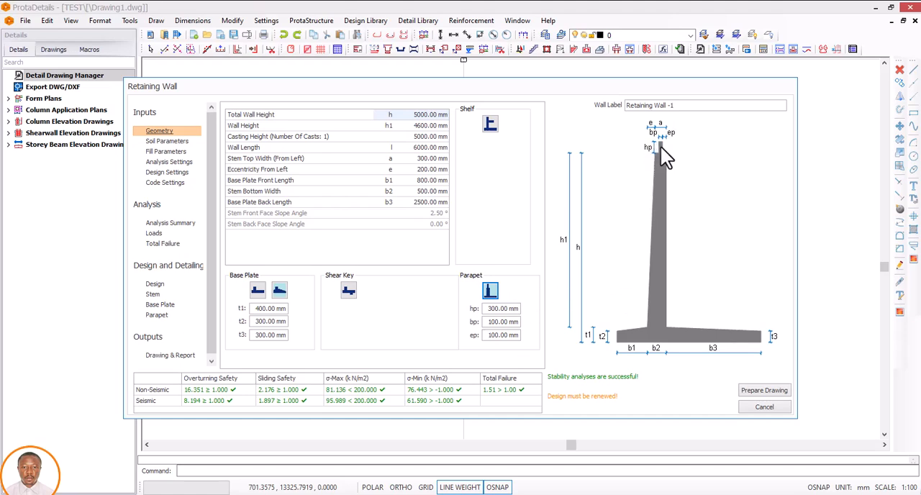
left_click(490, 290)
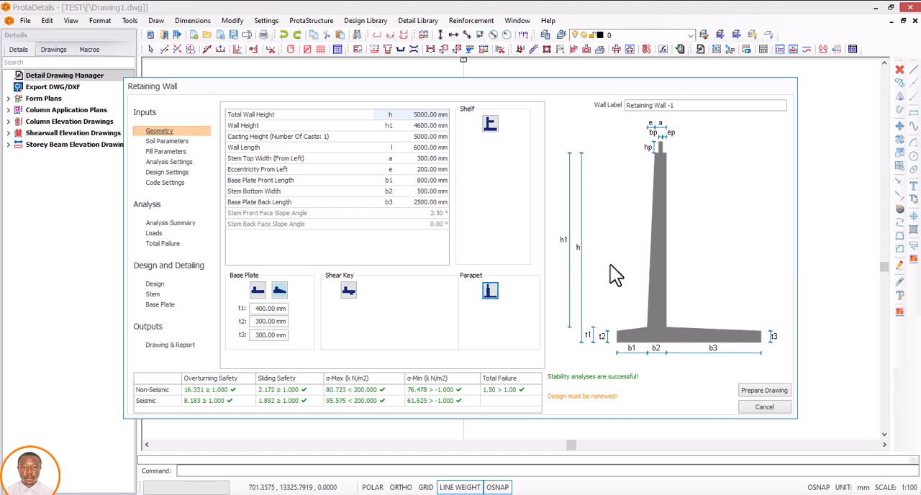
left_click(349, 294)
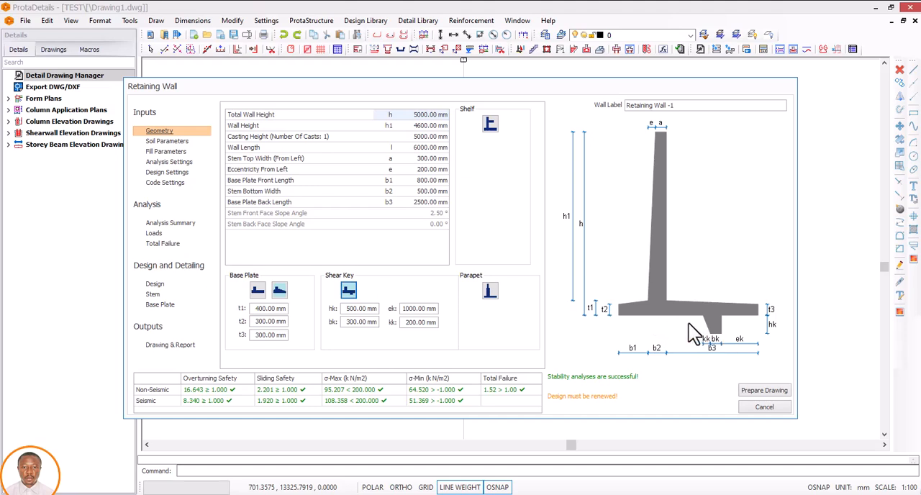
left_click(349, 291)
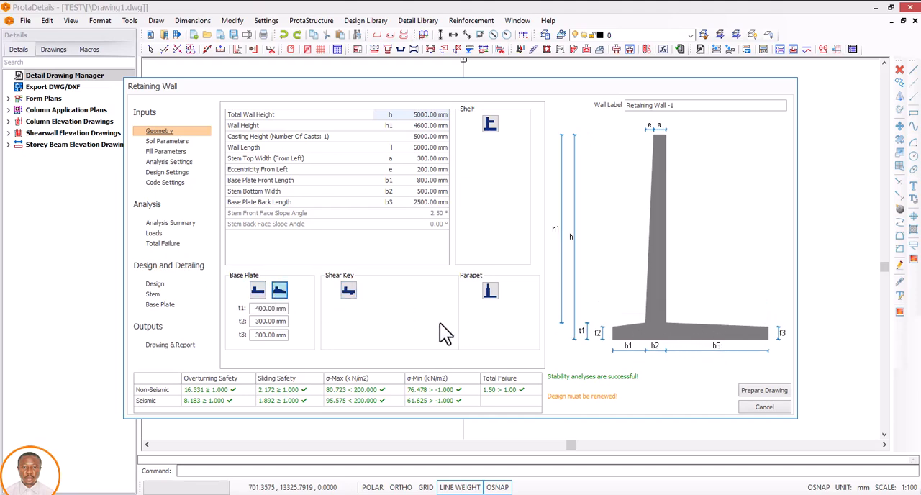
Step: Change the retaining wall's base plate to the flat type with a uniform thickness
left_click(264, 291)
left_click(257, 291)
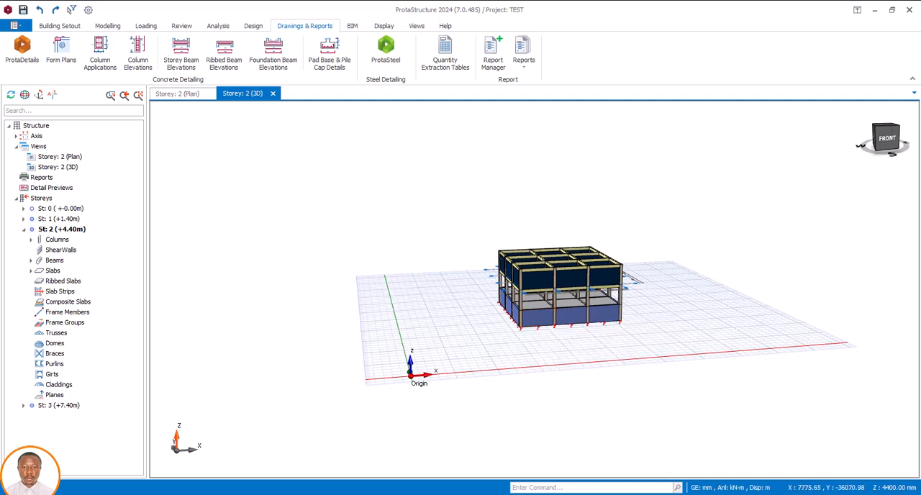
Step: Set the retaining wall's total height to 3000 mm and accept proportionate values for the preliminary design
mouse_move(565, 493)
left_click(617, 477)
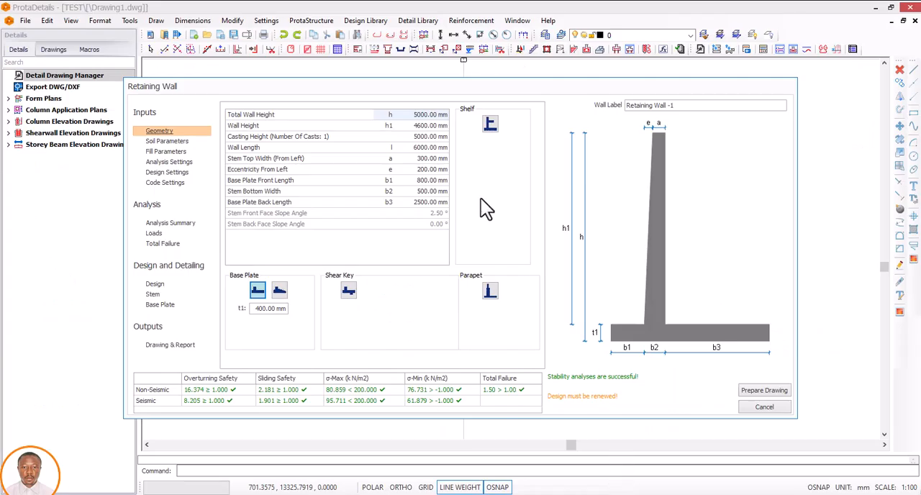
left_click(422, 115)
left_click_drag(434, 115, 404, 119)
type("3000")
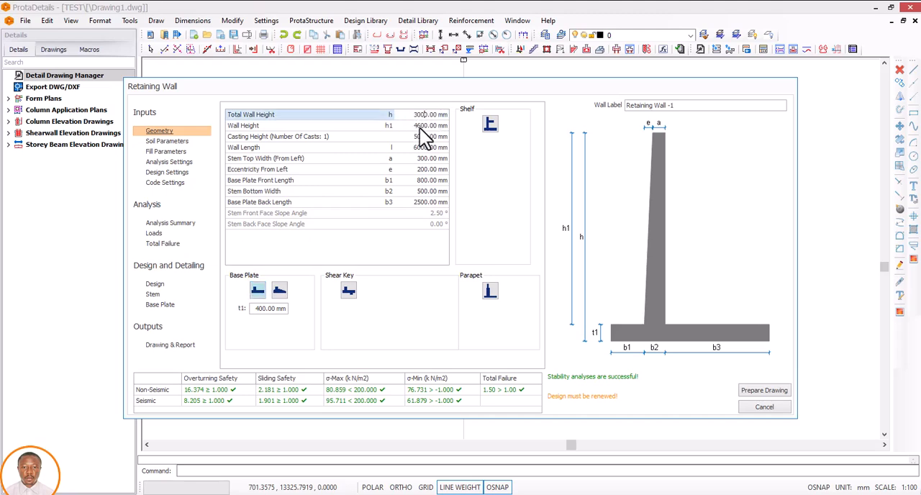
key("Return")
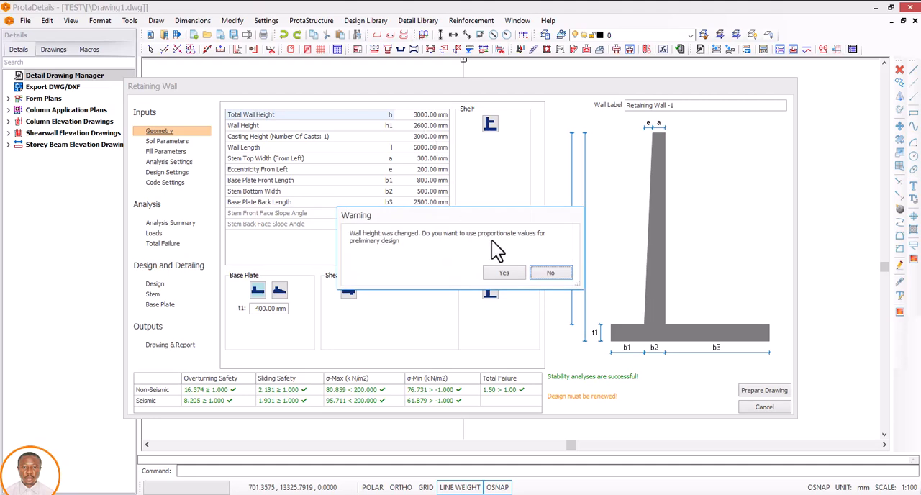
left_click(500, 272)
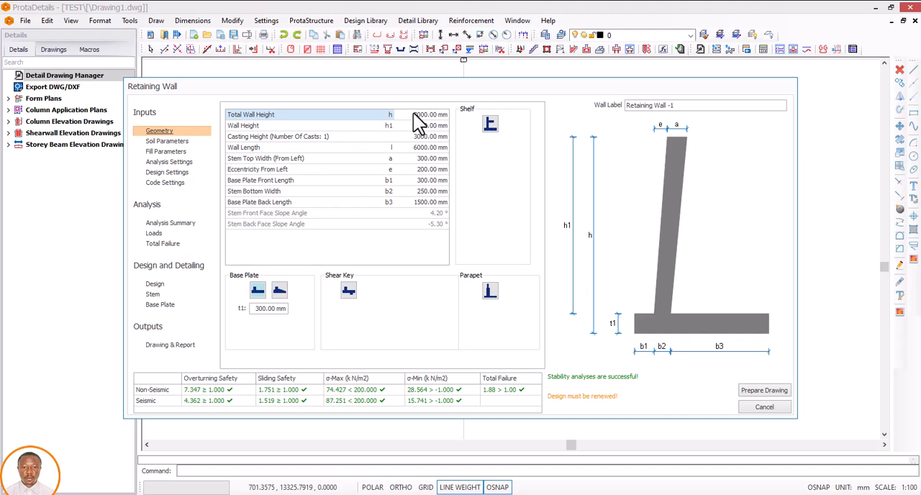
Step: Set the total wall height to 3300 mm with proportionate preliminary values, and the base plate thickness t1 to 300 mm
left_click_drag(431, 117, 414, 117)
type("300")
key("Return")
left_click(503, 273)
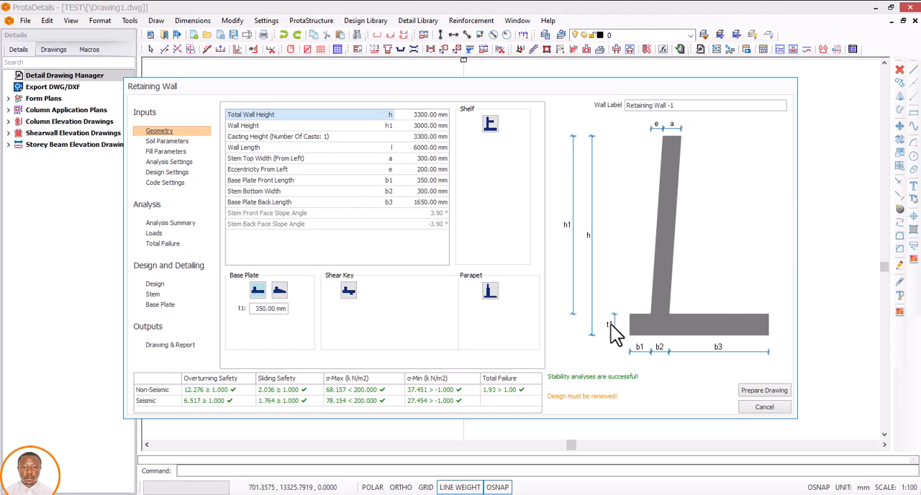
double_click(265, 308)
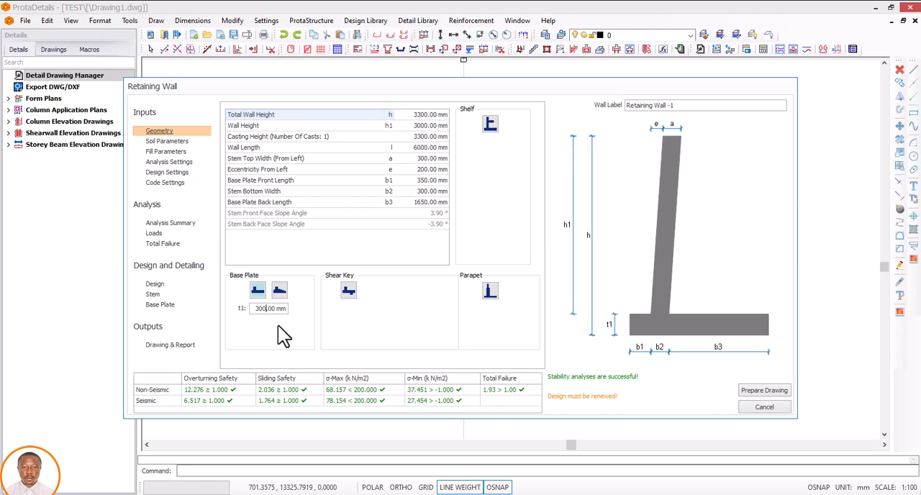
left_click(421, 137)
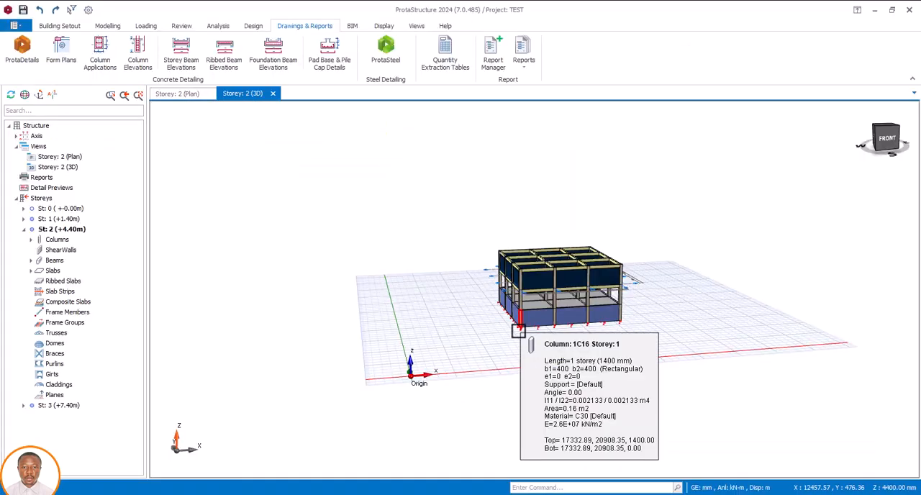
Step: Return from the building model to the Retaining Wall dialog and set the wall length to 5500 mm
mouse_move(554, 325)
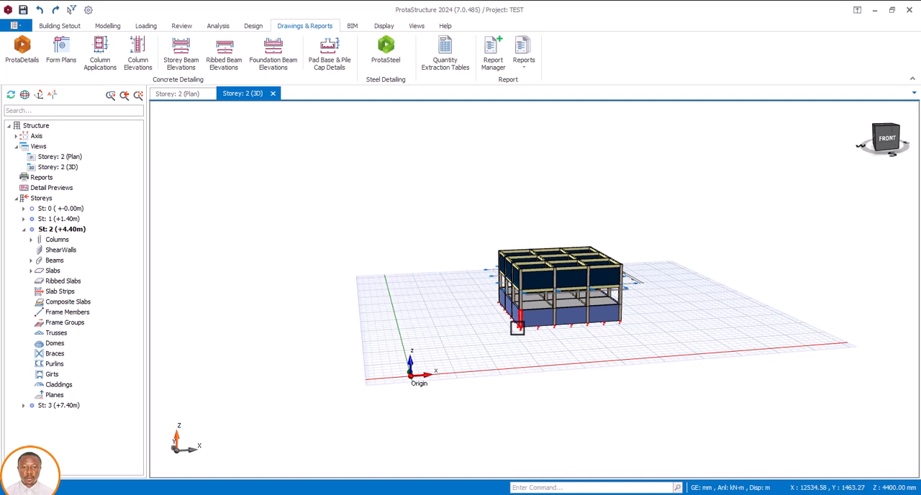
mouse_move(603, 325)
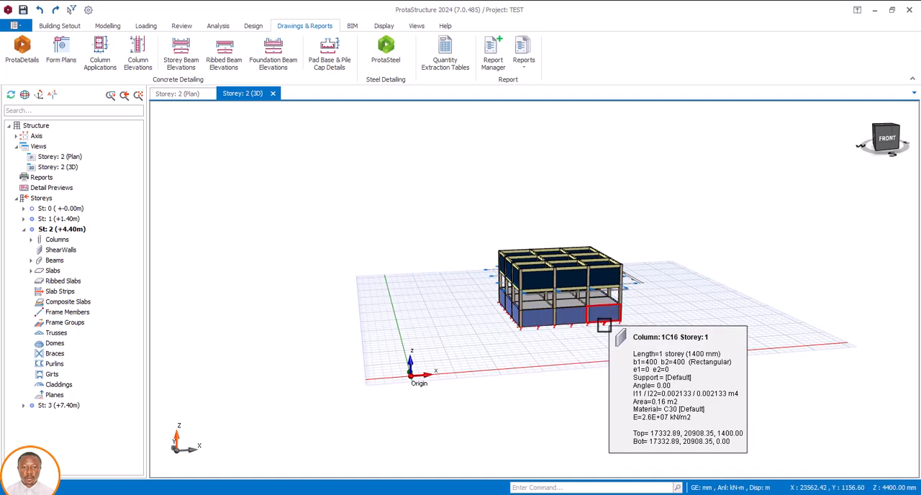
left_click(574, 494)
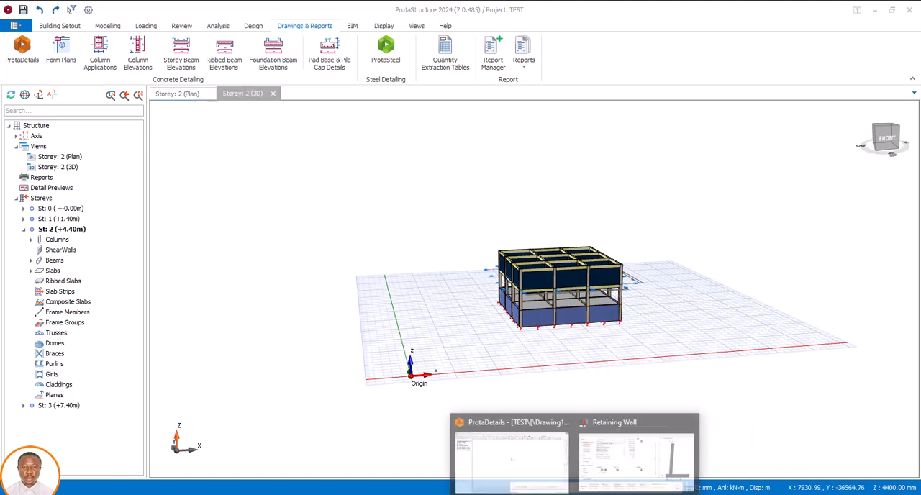
left_click(616, 456)
left_click(425, 151)
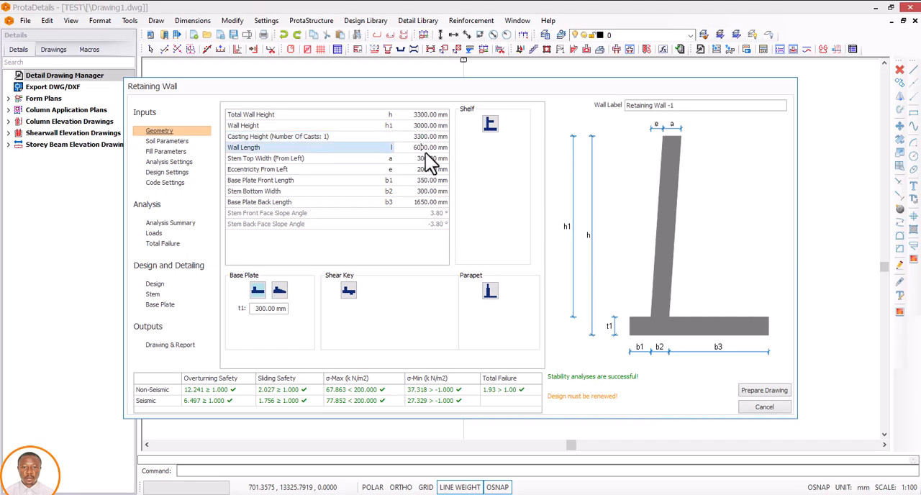
left_click(424, 147)
type("5500")
left_click(429, 159)
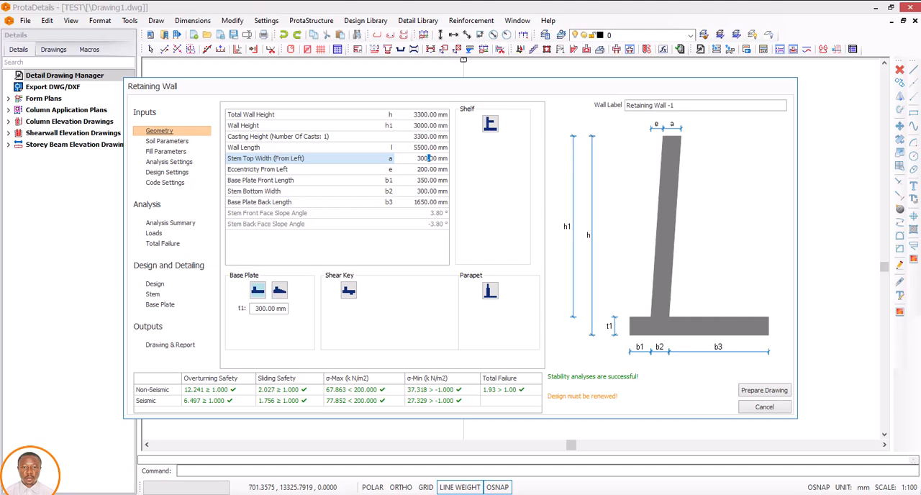
Step: Switch to Calculator and move its window so that the wall's dimension values stay readable
key("alt+Tab")
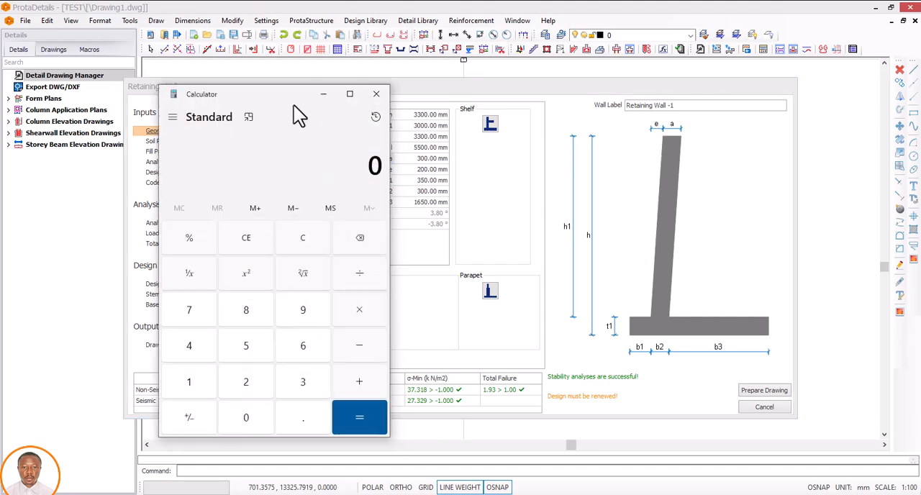
mouse_move(274, 96)
left_mouse_down()
mouse_move(283, 95)
mouse_move(258, 92)
left_mouse_up()
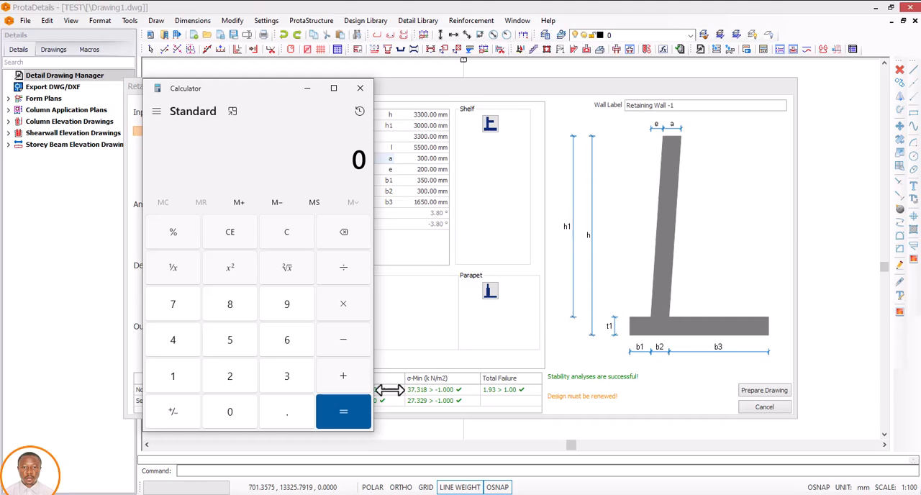
left_click(294, 377)
left_click(293, 380)
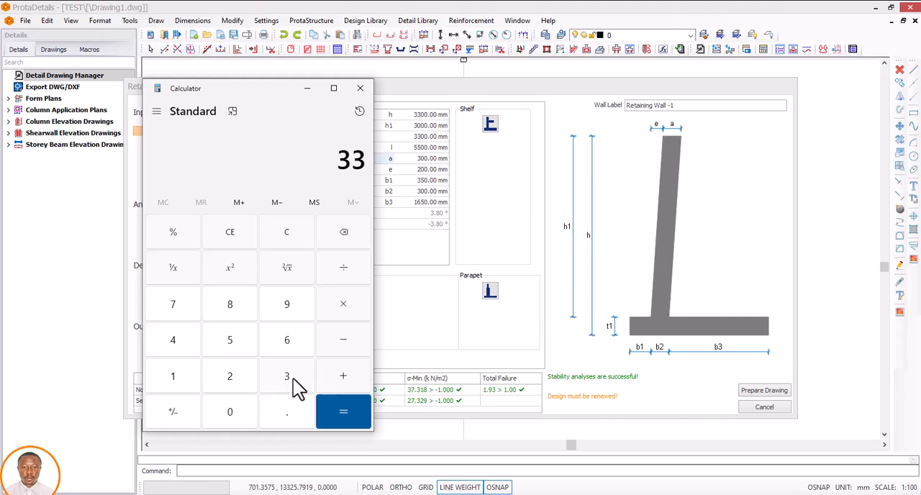
left_click(294, 379)
left_click(286, 232)
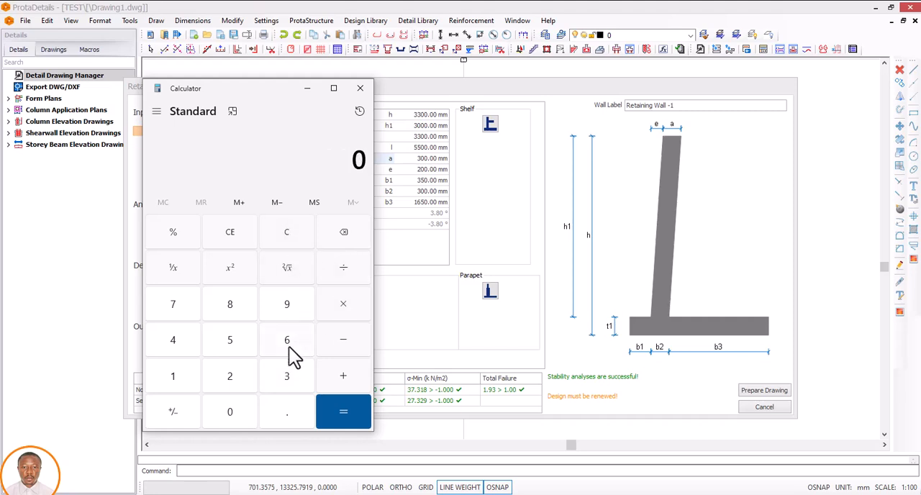
Step: Calculate 3000 × 0.1 for the stem width and minimize Calculator to return to the Retaining Wall dialog
left_click(287, 380)
left_click(254, 402)
left_click(258, 408)
left_click(260, 409)
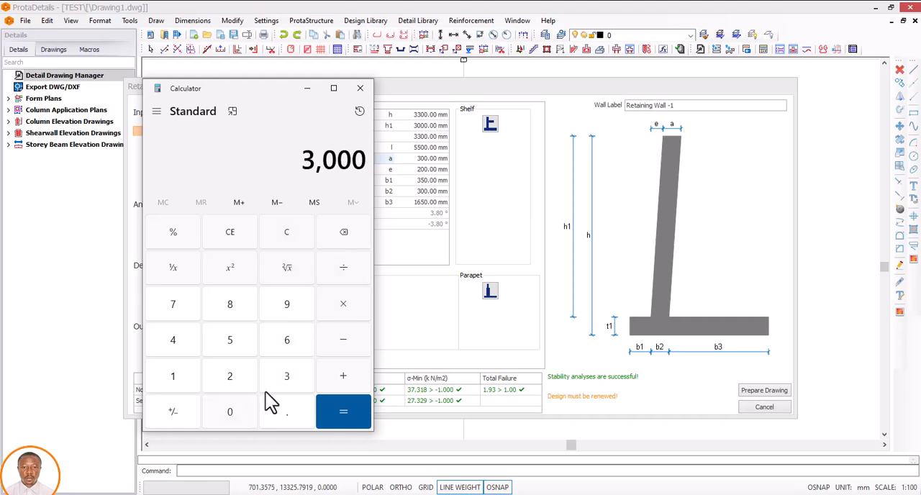
left_click(346, 308)
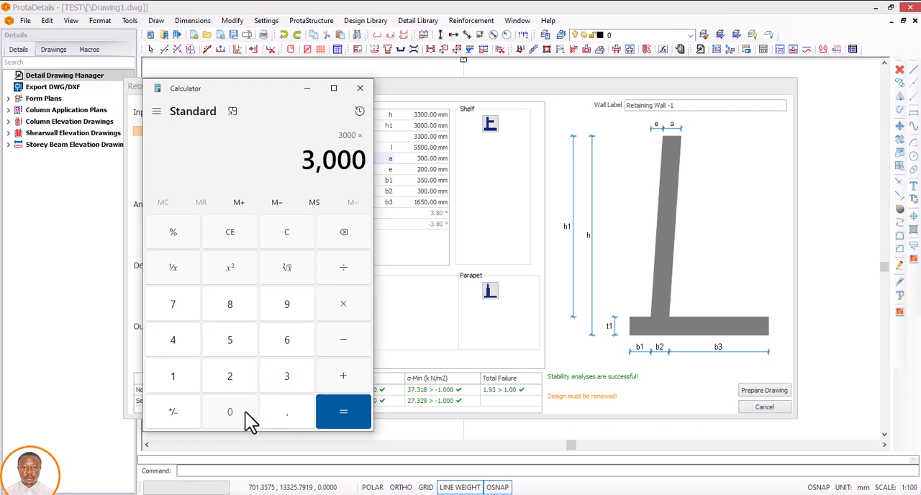
left_click(243, 418)
left_click(286, 408)
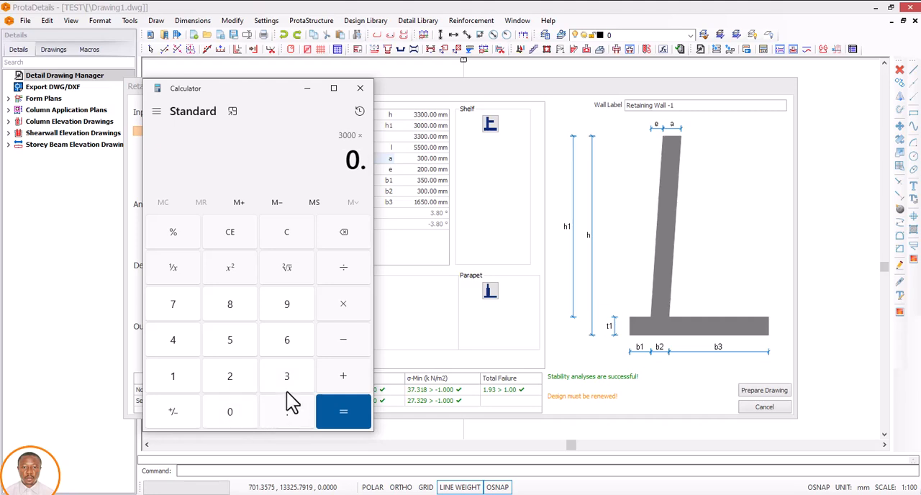
left_click(173, 384)
left_click(353, 411)
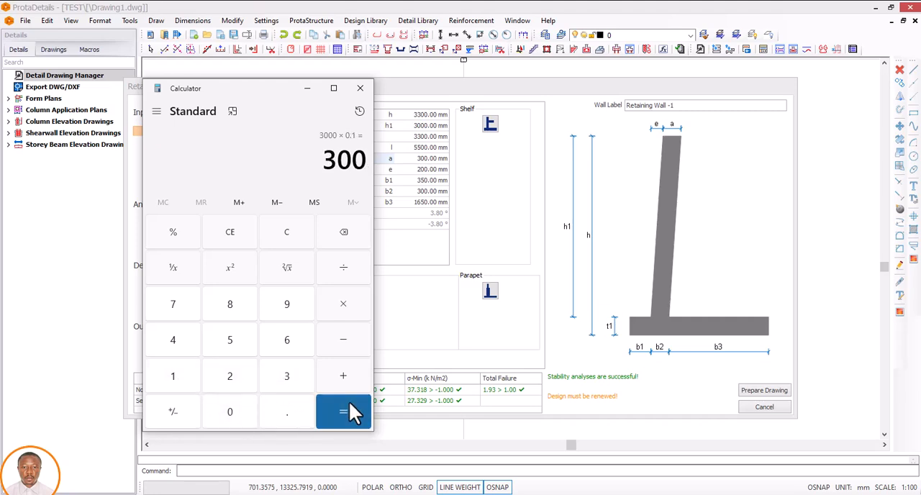
left_click(310, 90)
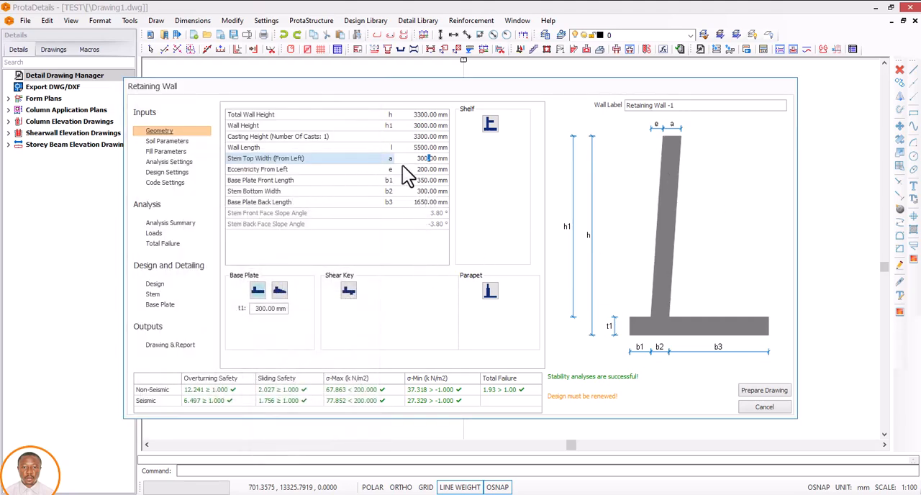
Step: Set the stem top width a to 300 mm and the eccentricity from left e to 0 mm
left_click_drag(437, 158, 412, 162)
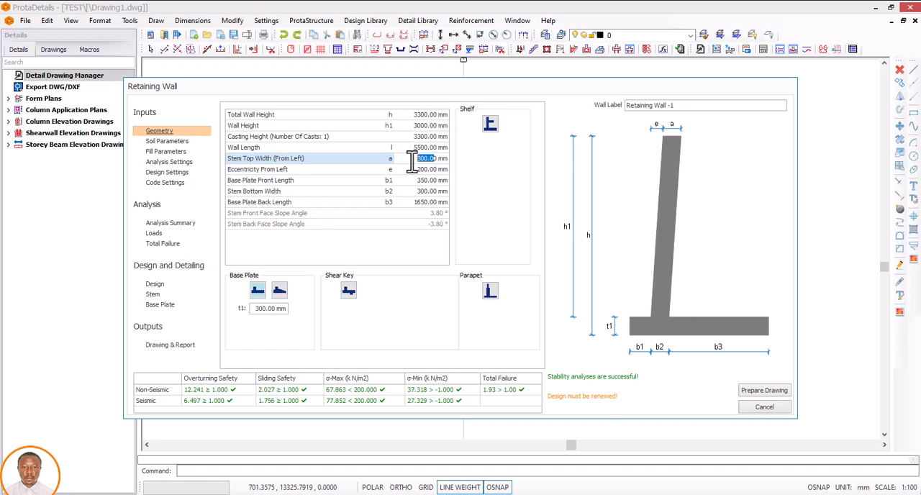
type("3")
left_click(430, 170)
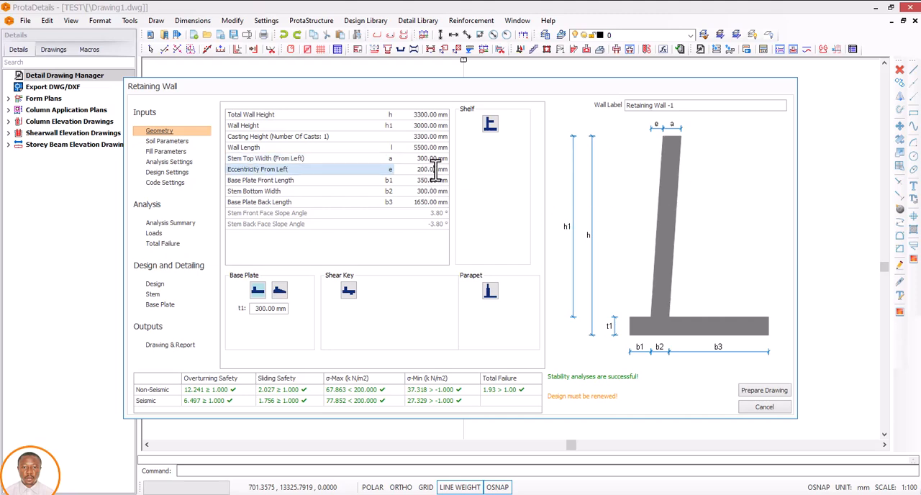
type("0")
key("Return")
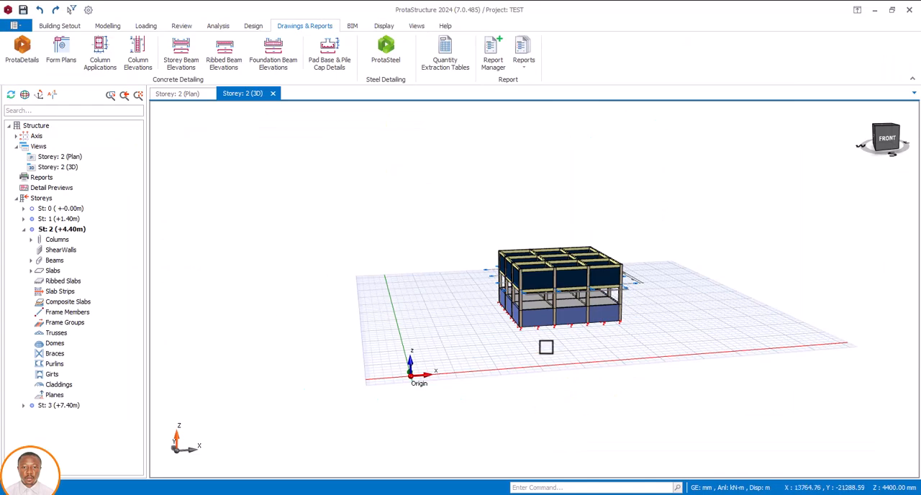
Step: Inspect basement wall 1W6 in the ProtaStructure building model and return to the Retaining Wall dialog in ProtaDetails
mouse_move(528, 320)
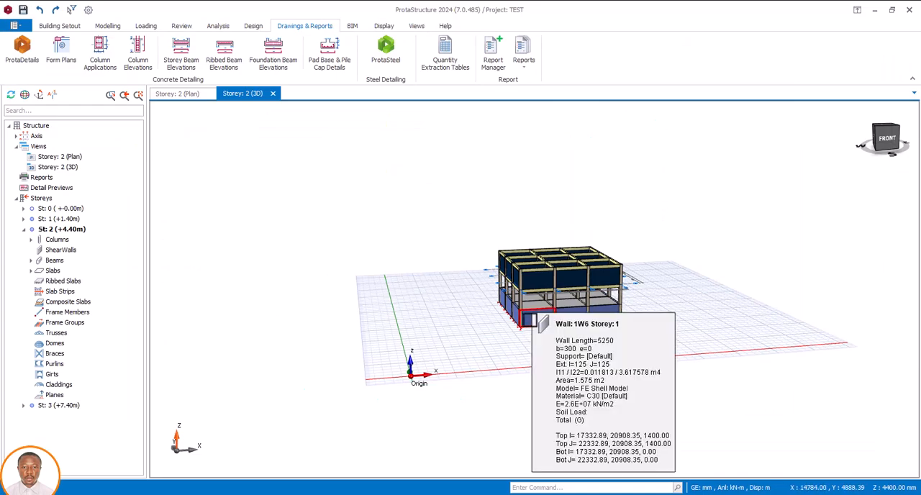
mouse_move(559, 317)
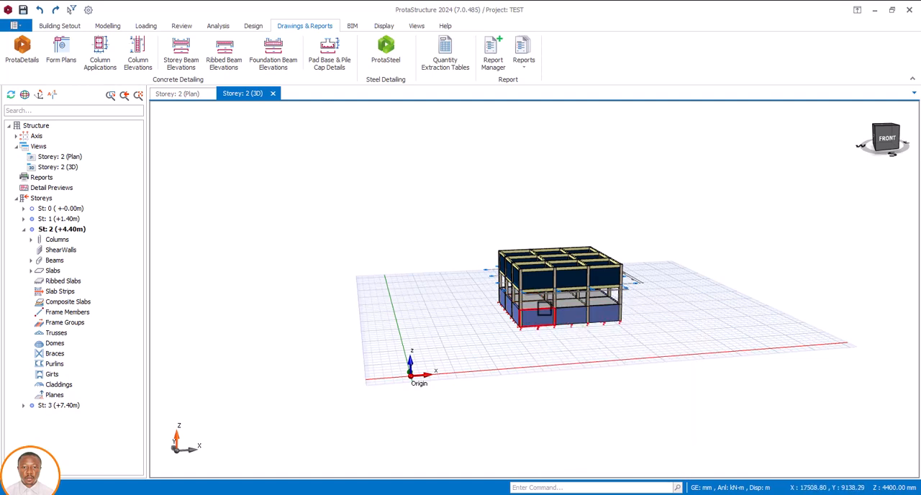
left_click(574, 489)
left_click(624, 471)
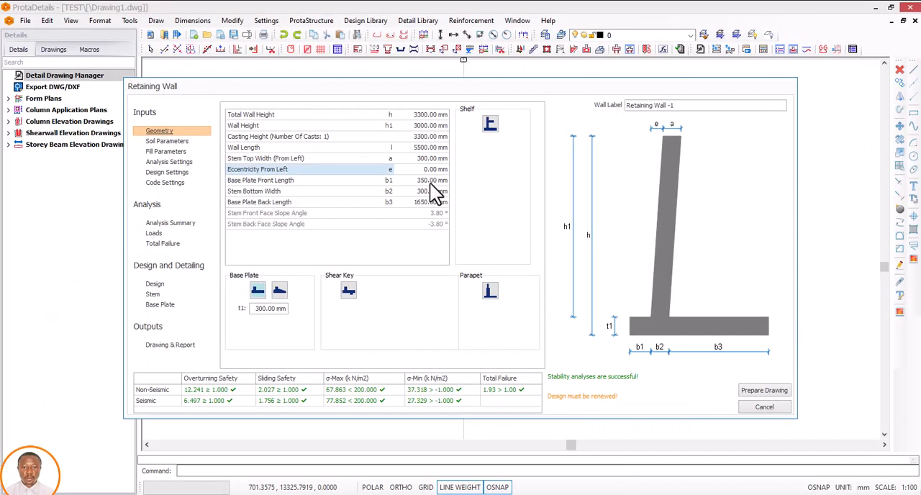
Step: Set the base plate front length b1 to 1000 mm
left_click(430, 181)
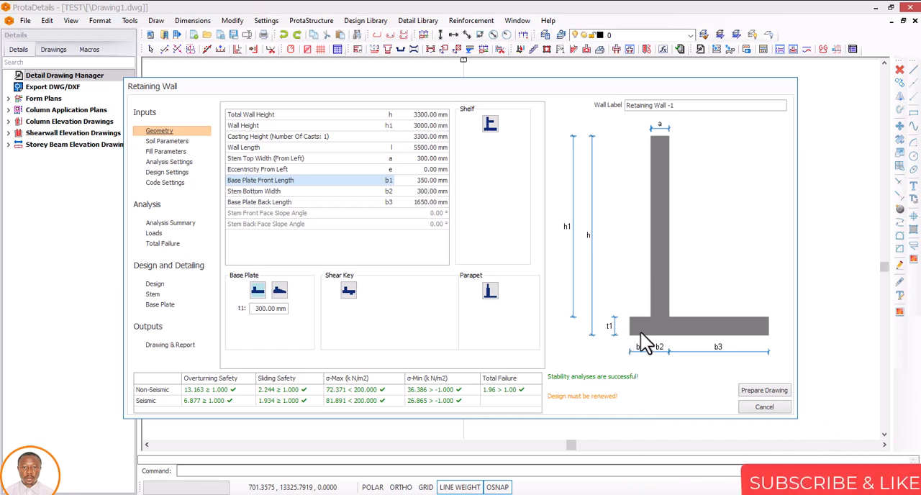
left_click(427, 182)
type("5000")
key("Return")
left_click(434, 181)
type("1000")
left_click(426, 191)
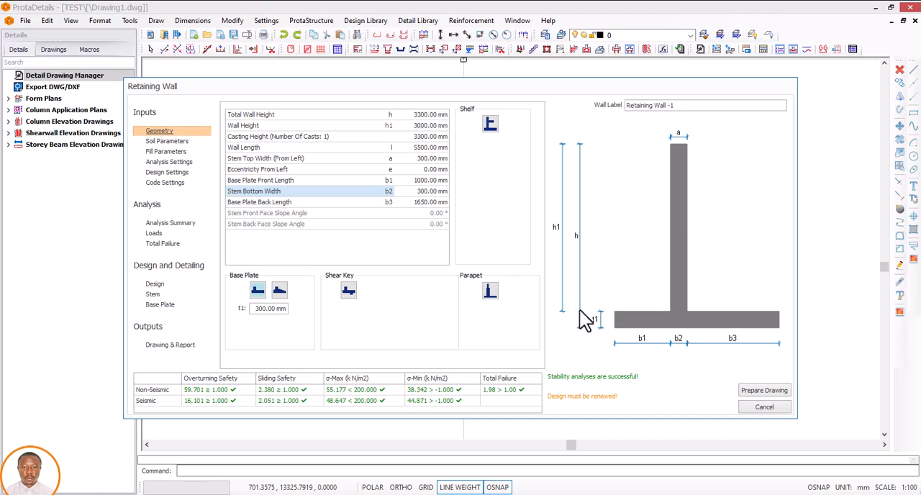
Step: Try a stem bottom width b2 of 450 mm and restore it to 300 mm
left_click(429, 191)
left_click_drag(428, 191, 413, 192)
type("450")
left_click(432, 180)
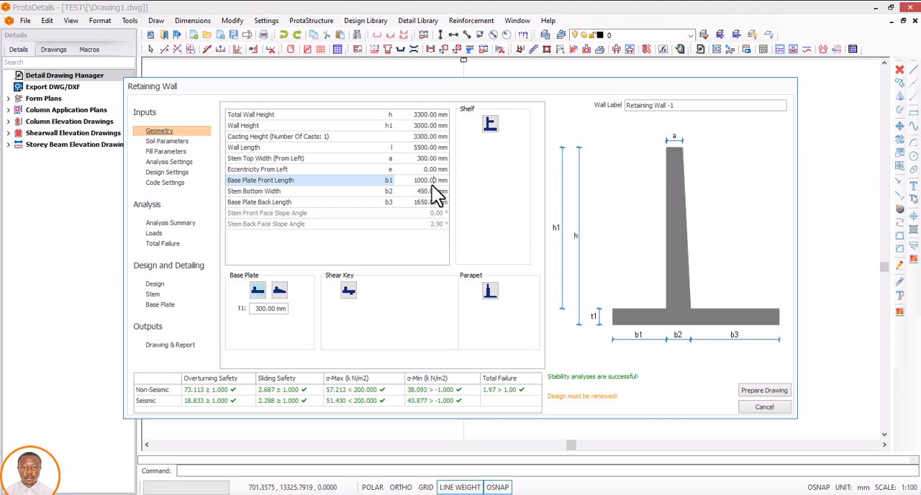
left_click(428, 192)
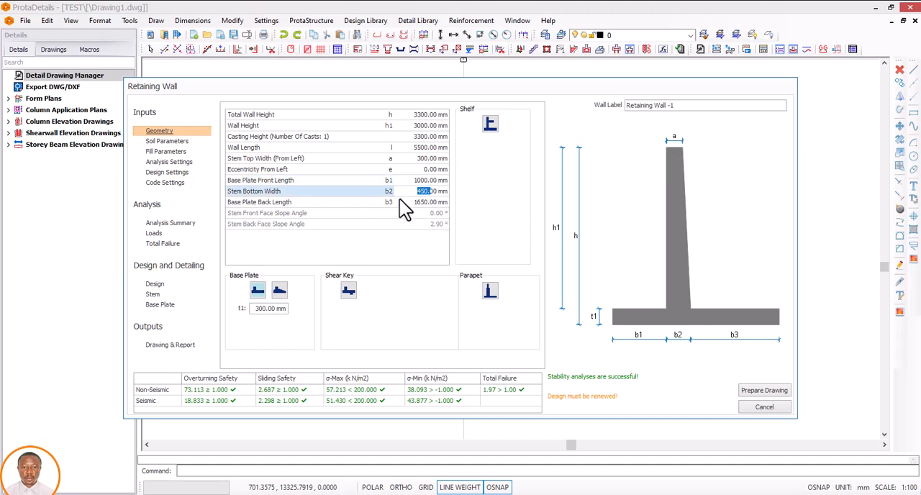
type("300")
left_click(430, 180)
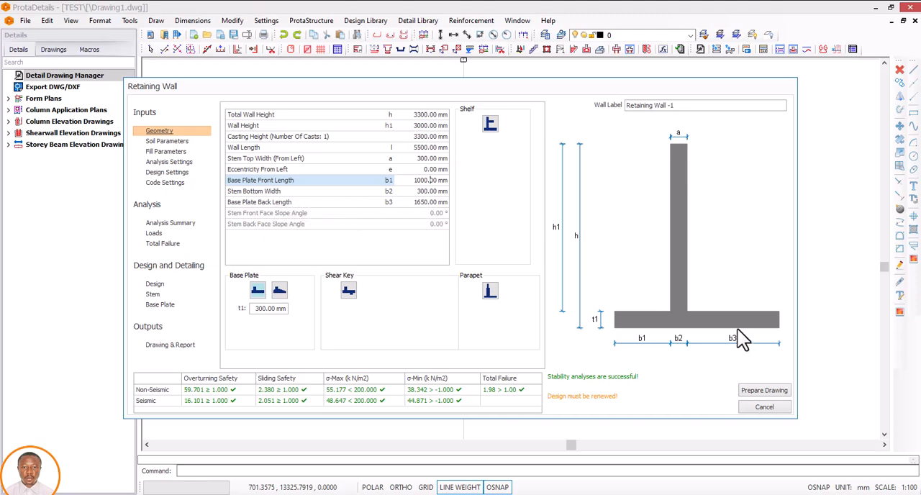
Step: Set the base plate back length b3 to 1800 mm
left_click(433, 203)
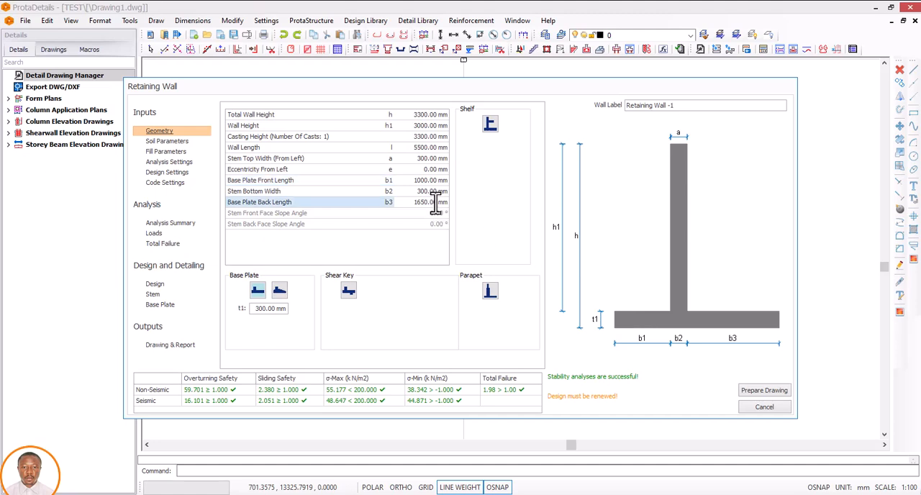
left_click_drag(435, 202, 401, 205)
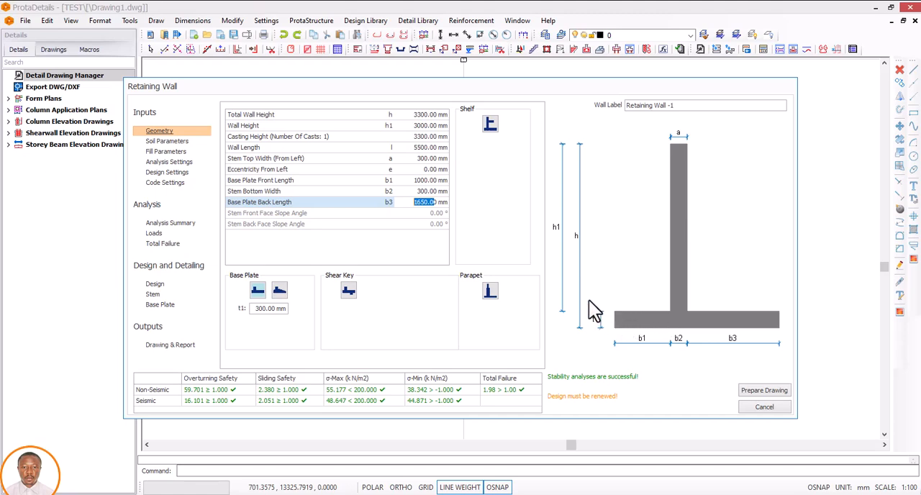
type("18000")
key("BackSpace")
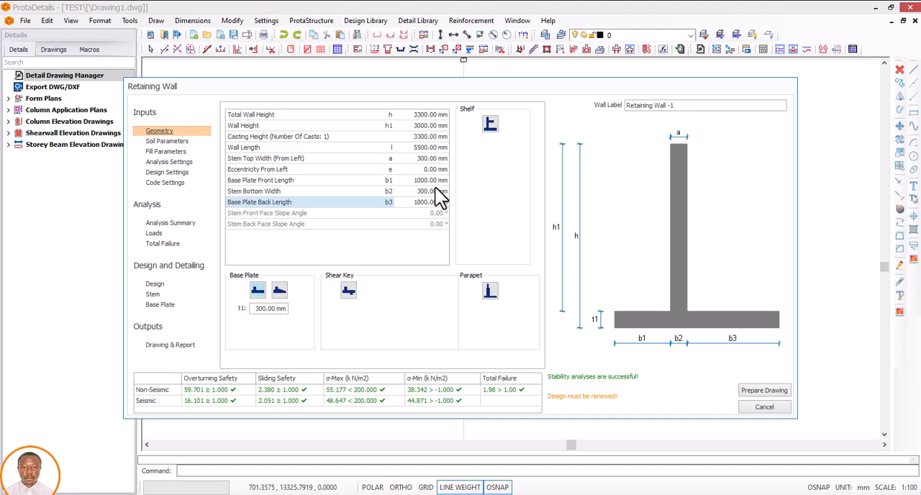
left_click(435, 191)
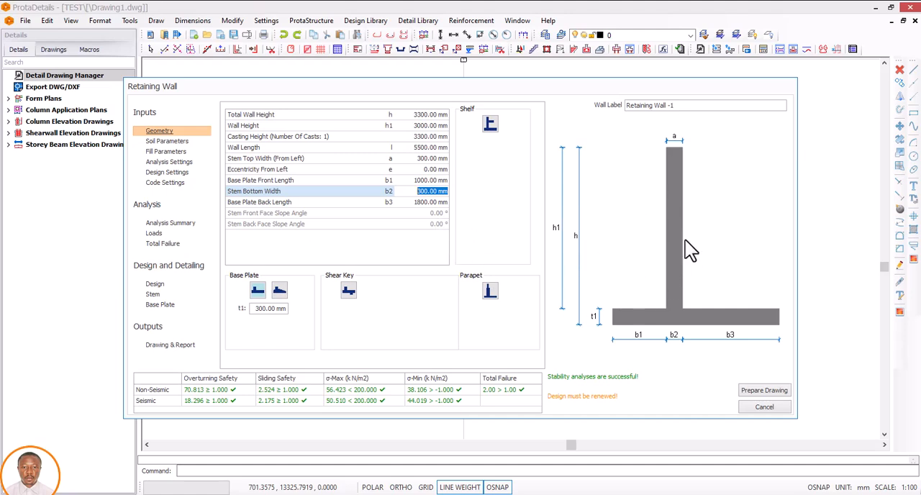
Step: Set the ground soil's dry unit weight to 20 kN/m3 using the soil type Sand or gravel (Saturated)
left_click(169, 142)
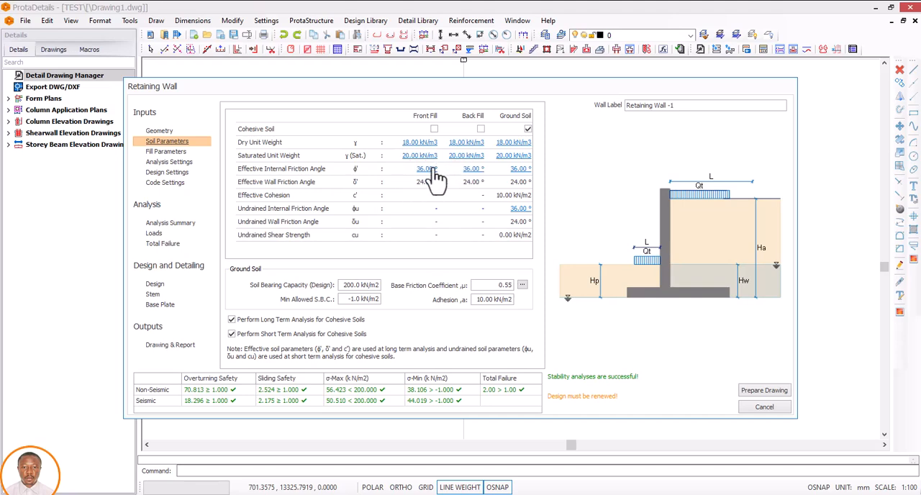
left_click(512, 156)
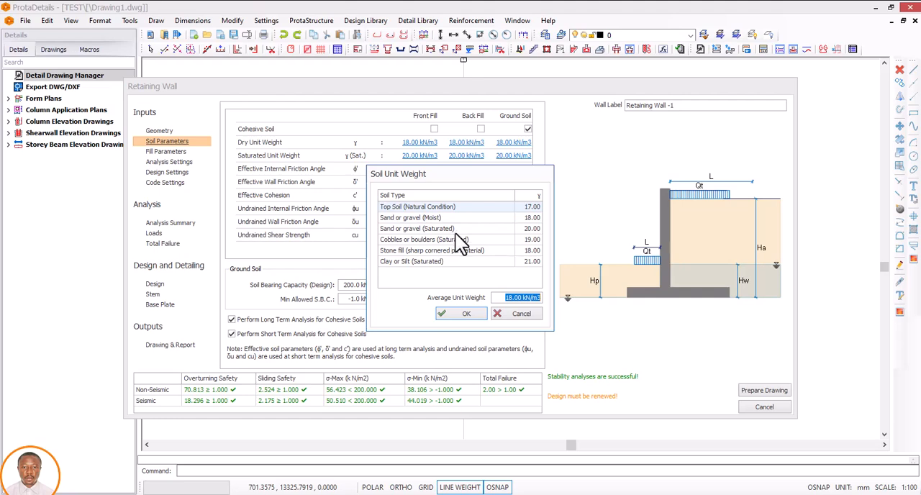
left_click(524, 230)
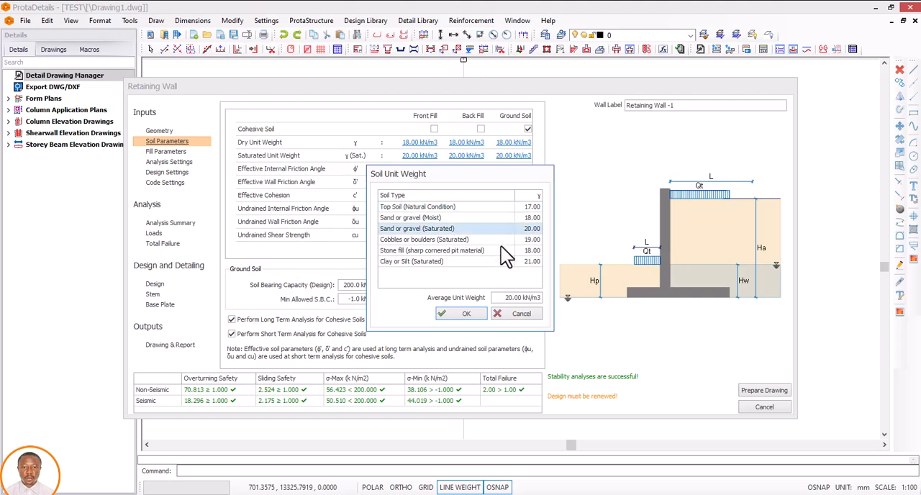
left_click(463, 314)
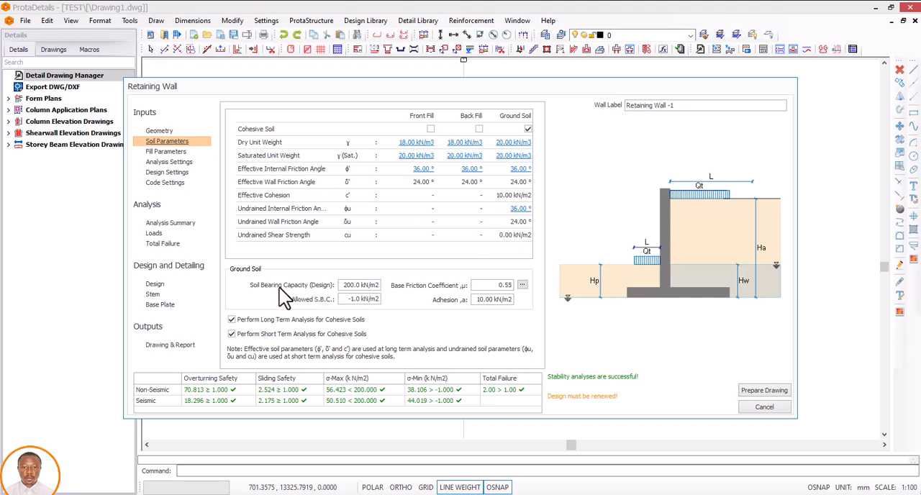
Step: Set the ground soil's design bearing capacity to 120 kN/m2 and accept a base friction coefficient of 0.55
left_click_drag(359, 285, 343, 285)
type("1200.0")
left_click(357, 290)
key("BackSpace")
left_click(522, 285)
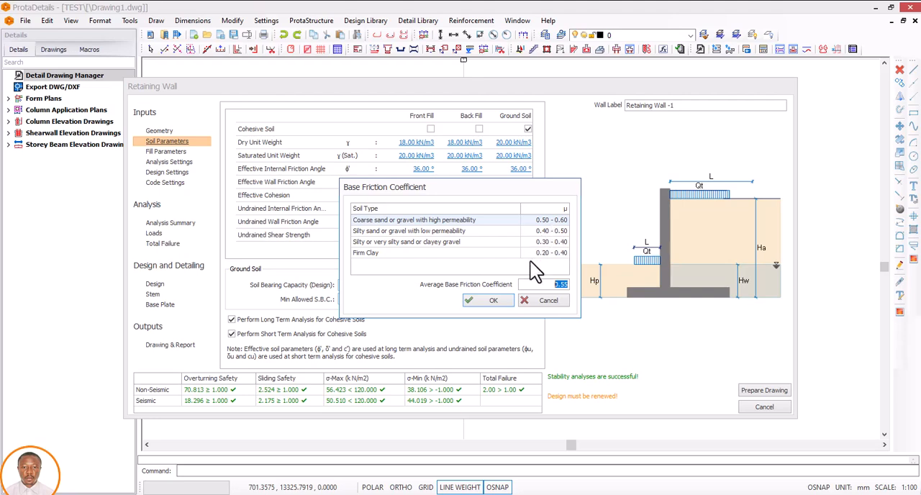
left_click(485, 302)
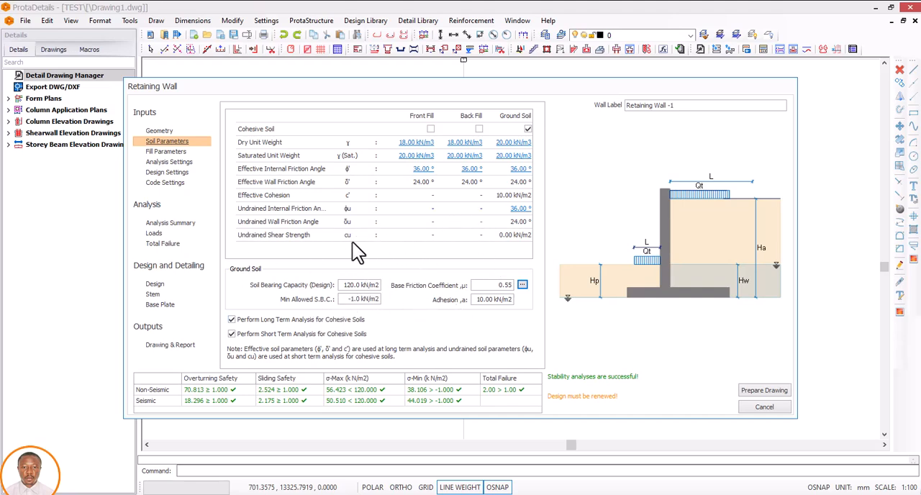
Step: Check the wall height in the geometry inputs and update the back fill's soil fill height in the fill parameters
left_click(168, 152)
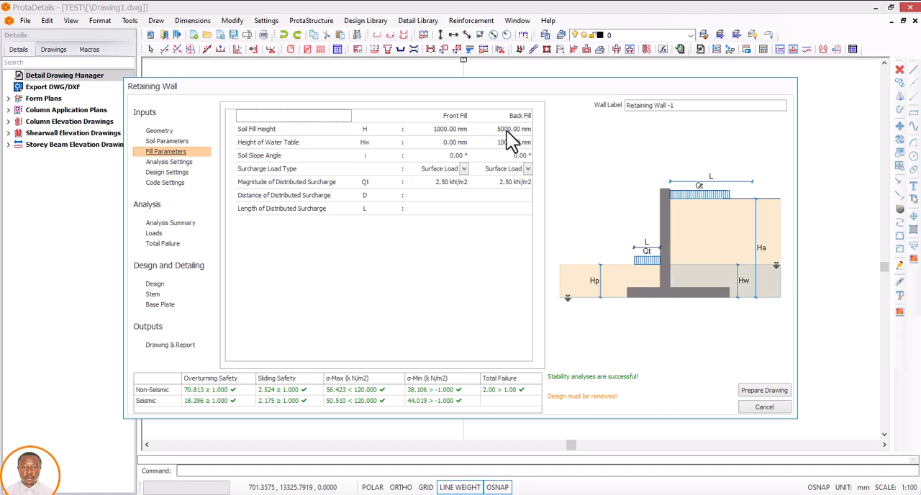
left_click(506, 131)
left_click_drag(518, 130, 487, 133)
left_click(161, 130)
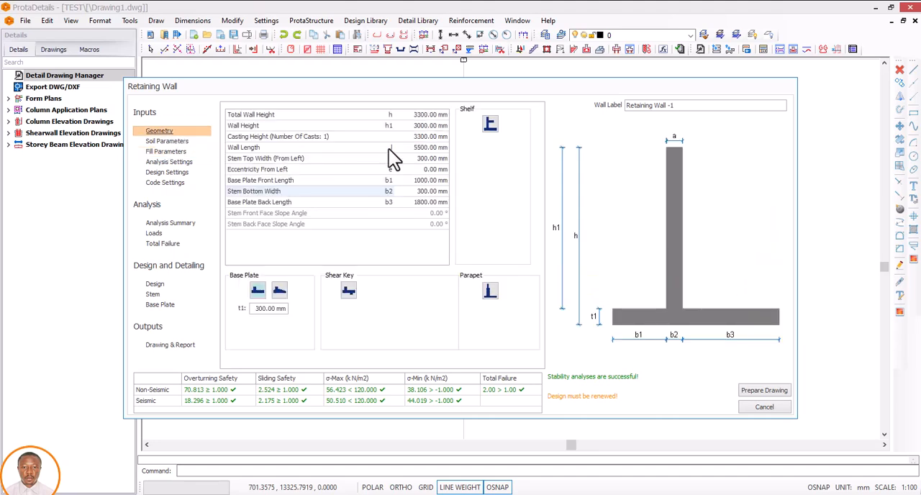
left_click(166, 151)
left_click_drag(498, 130, 515, 131)
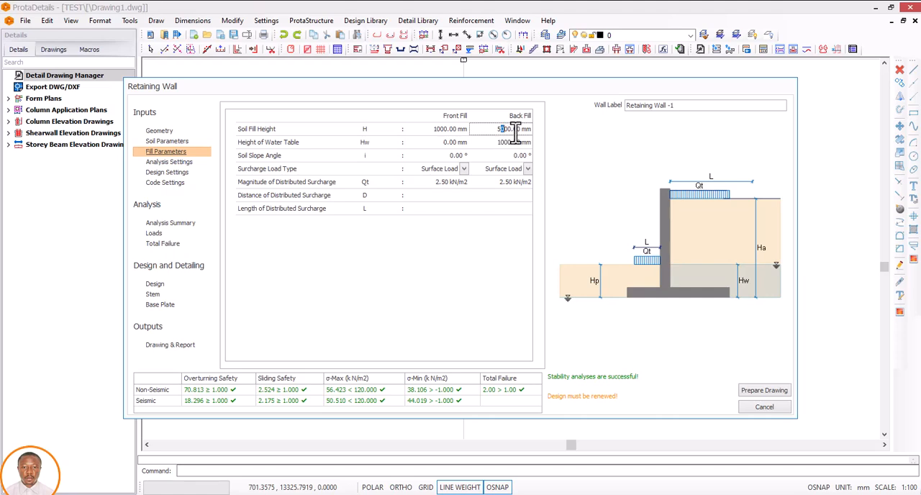
type("30")
key("Return")
left_click(512, 144)
Step: Switch to ProtaStructure and open the load editor for basement wall 1W6
left_click(553, 494)
left_click(539, 317)
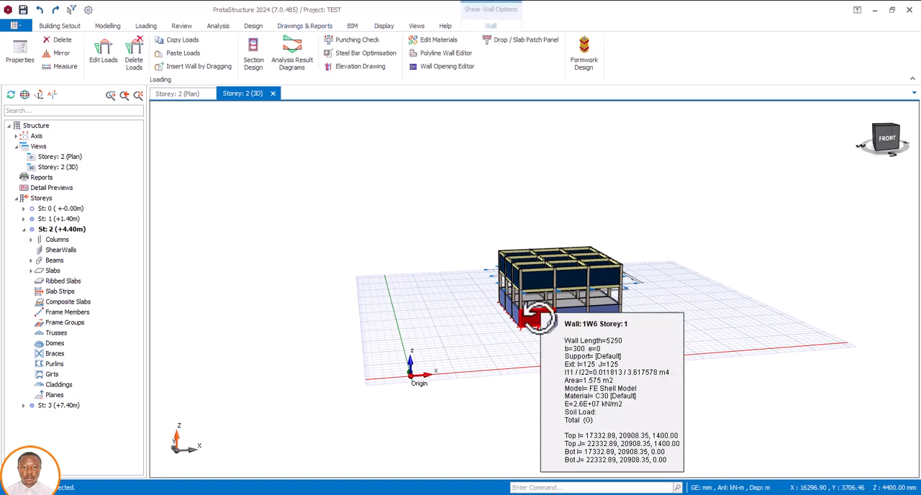
right_click(541, 315)
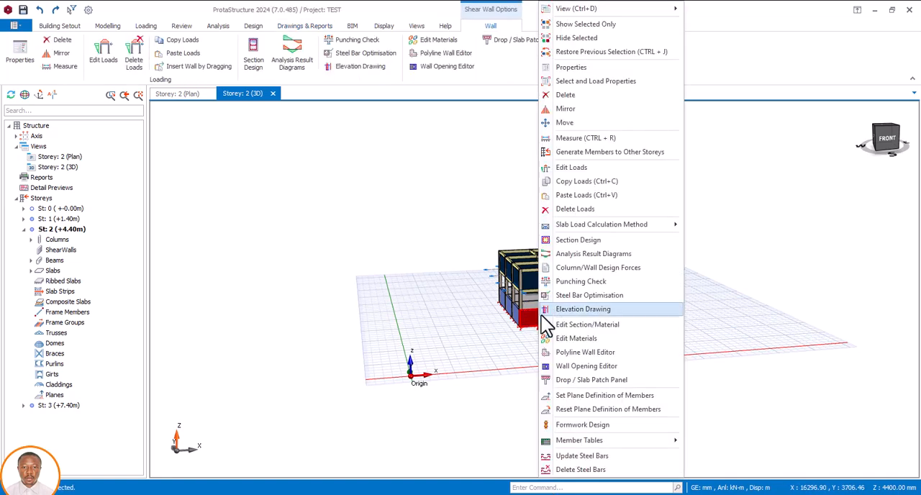
left_click(580, 170)
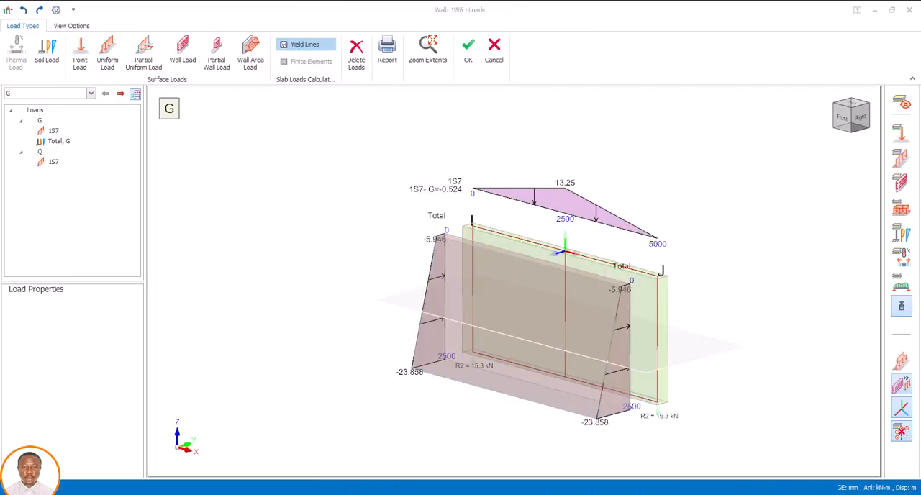
Step: Start a soil load on the wall's surface and remove the Point Load surcharge from it
middle_click_drag(466, 309, 487, 313)
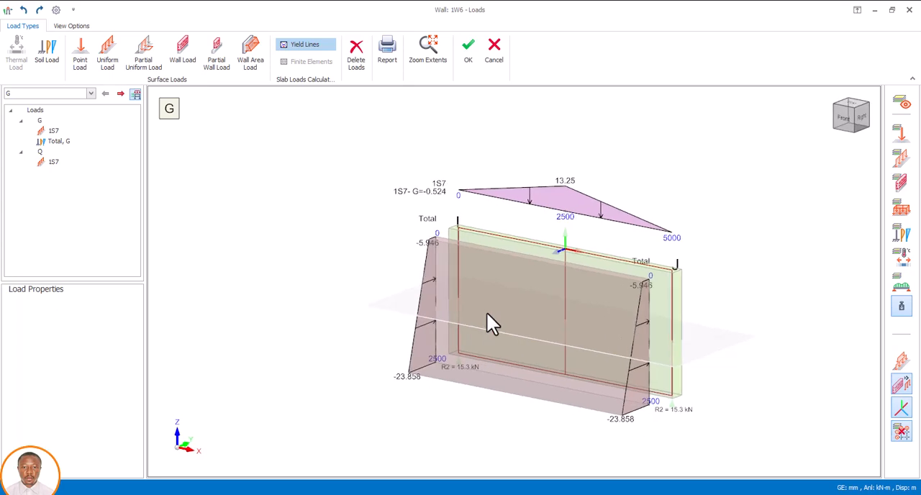
left_click(48, 56)
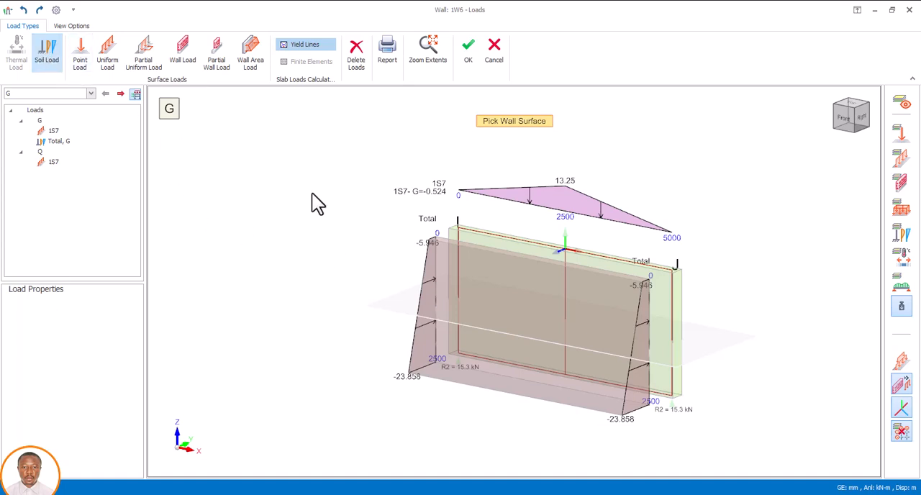
left_click(502, 311)
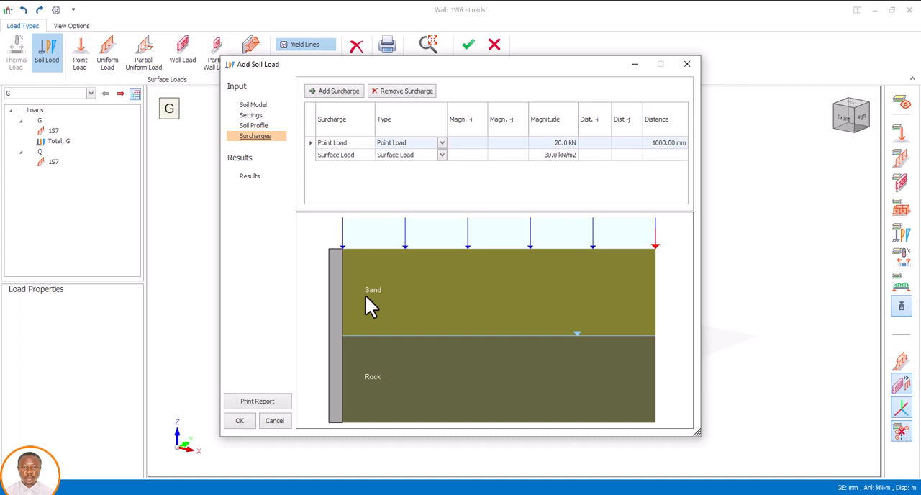
left_click(398, 92)
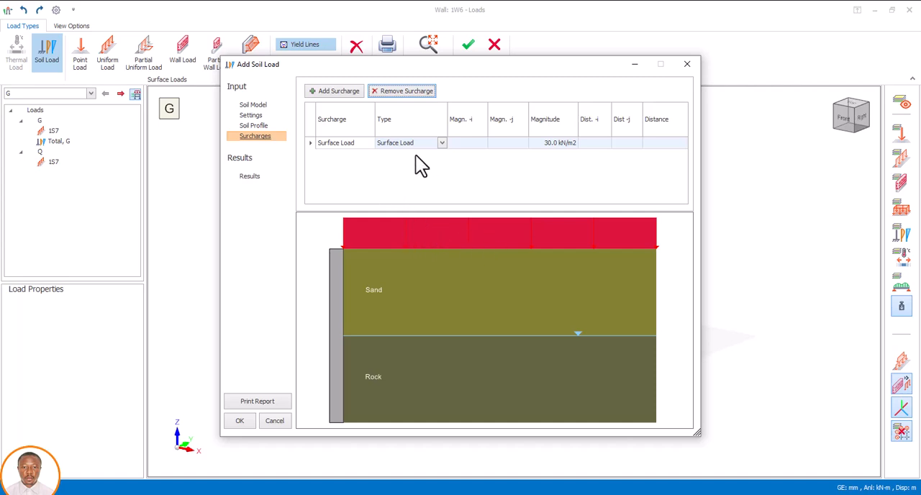
Step: Keep Surface Load as the surcharge type in the soil load and set its magnitude to 20.0 kN/m2
left_click(440, 143)
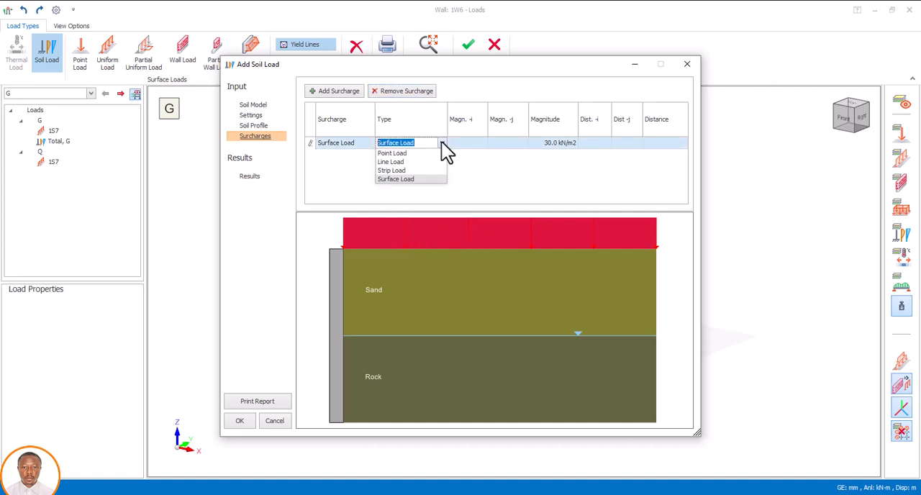
left_click(441, 143)
left_click(441, 142)
left_click(442, 141)
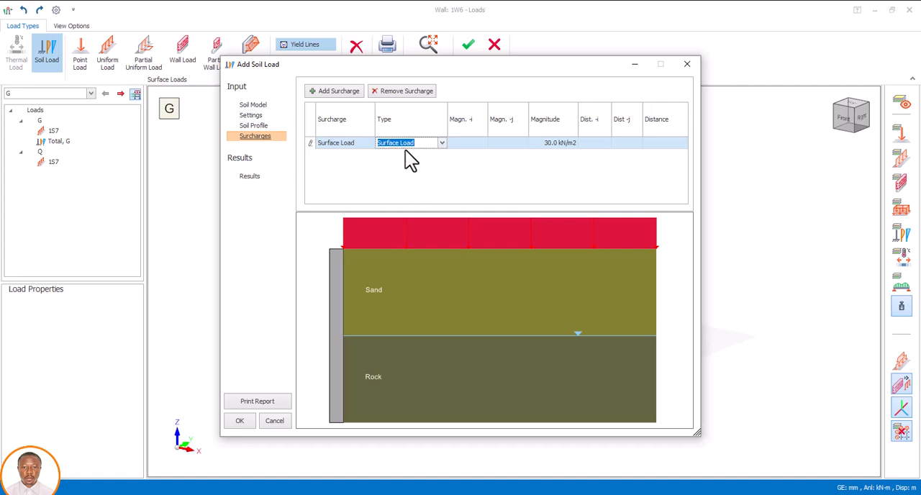
left_click(553, 142)
double_click(553, 142)
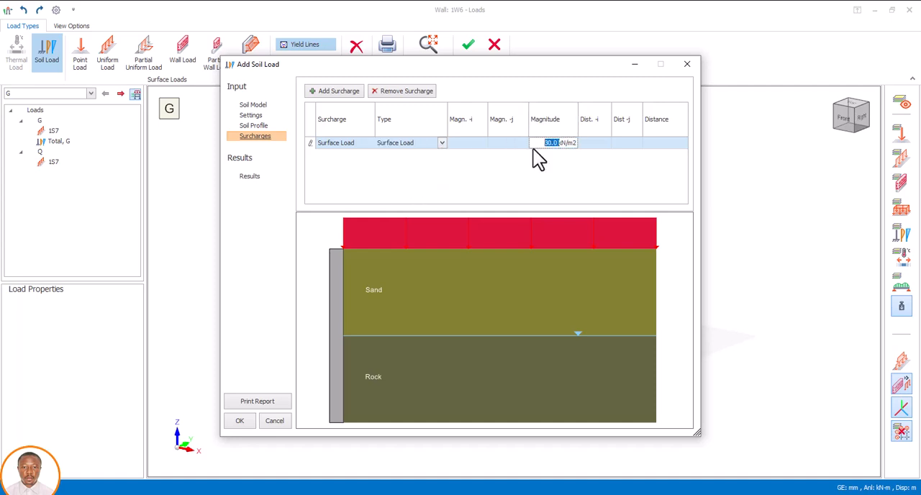
type("20.0")
left_click(549, 142)
Step: Switch to ProtaDetails and compare the back fill's surcharge load type with the surcharge in ProtaStructure's soil load
left_click(633, 485)
left_click(631, 475)
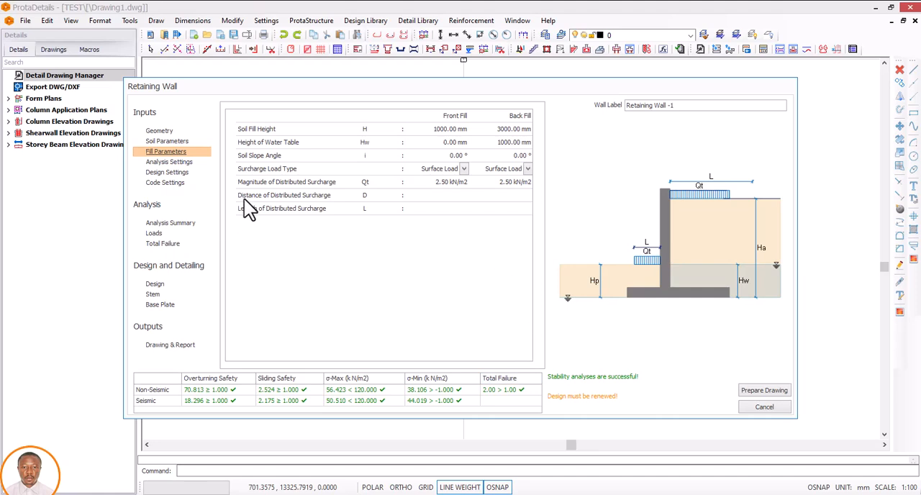
left_click(526, 172)
left_click(501, 188)
mouse_move(548, 490)
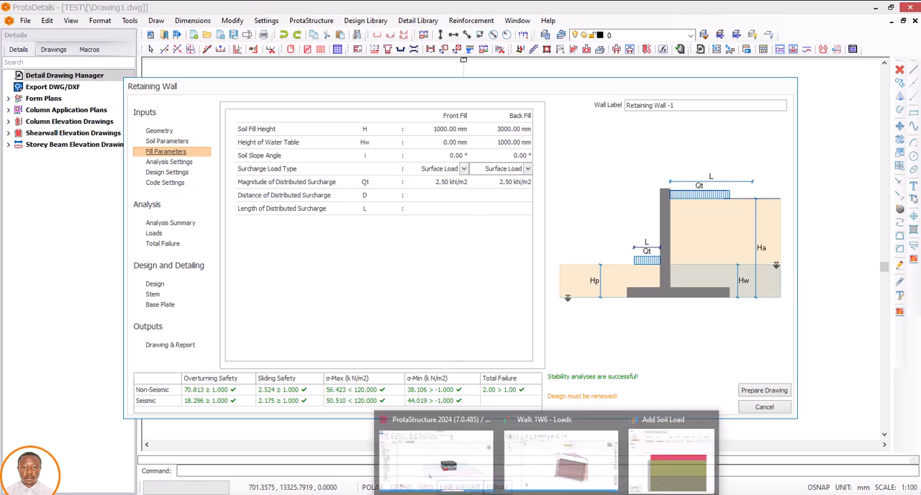
left_click(657, 468)
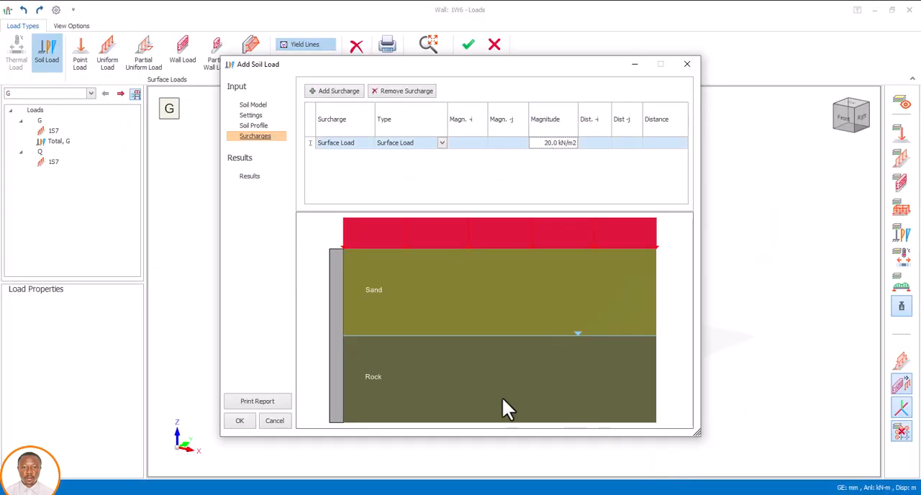
mouse_move(590, 491)
left_click(589, 460)
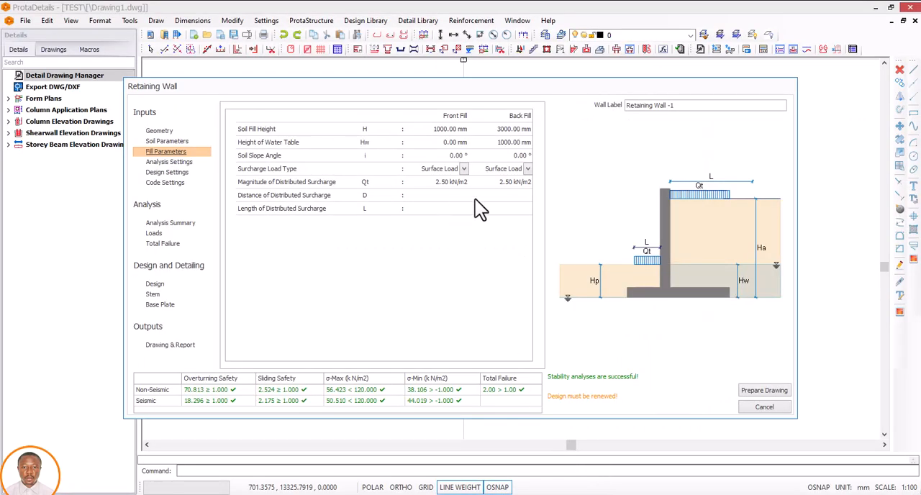
Step: Set the back fill's magnitude of distributed surcharge to 20 kN/m2
left_click(506, 182)
left_click_drag(498, 182, 522, 184)
type("20")
Step: In the analysis settings, include the dynamic effects of stem weight, base plate weight and fill self weight in all calculations
left_click(170, 162)
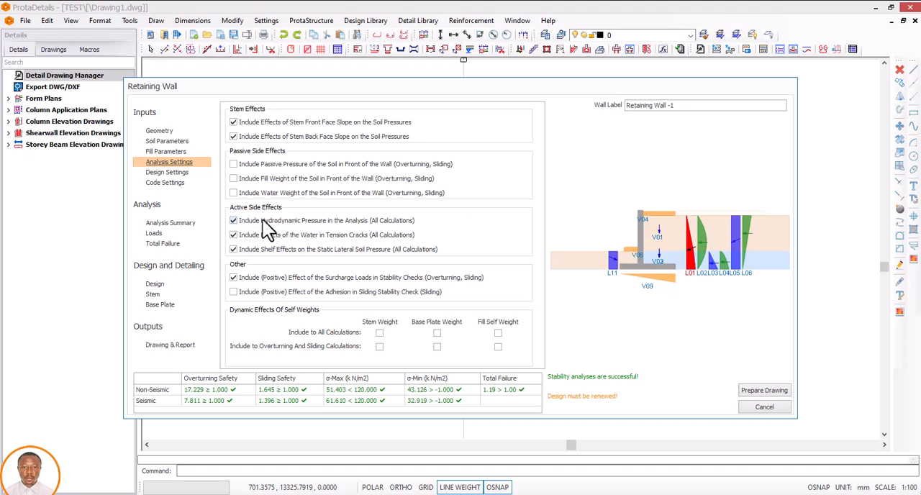
left_click(379, 333)
left_click(437, 333)
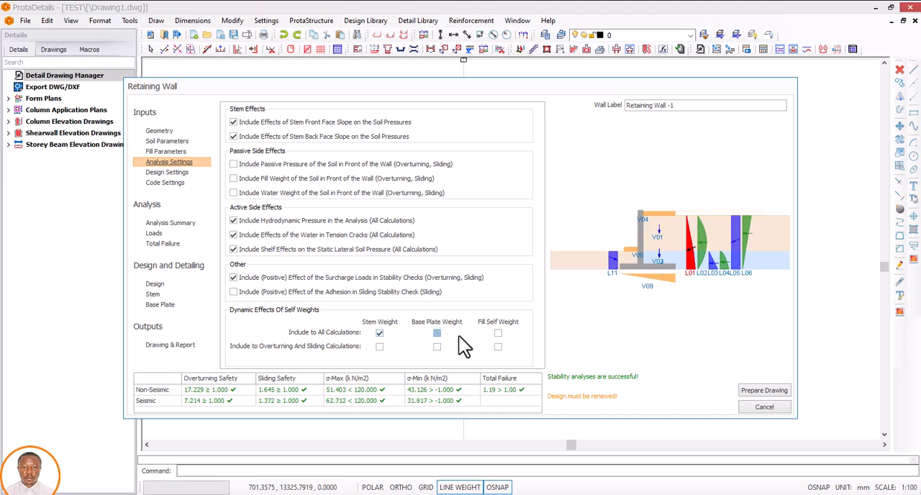
left_click(498, 334)
Step: Review the concrete grades in the design settings and accept C25 for the wall
left_click(167, 173)
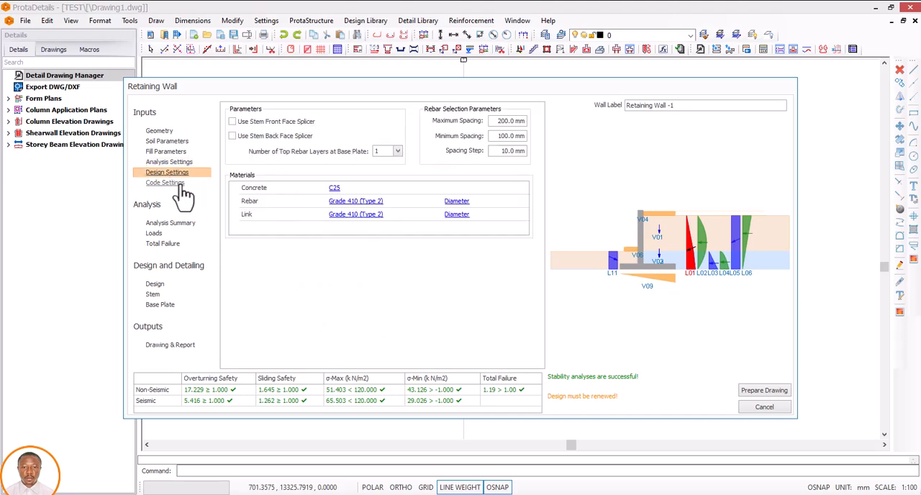
left_click(335, 189)
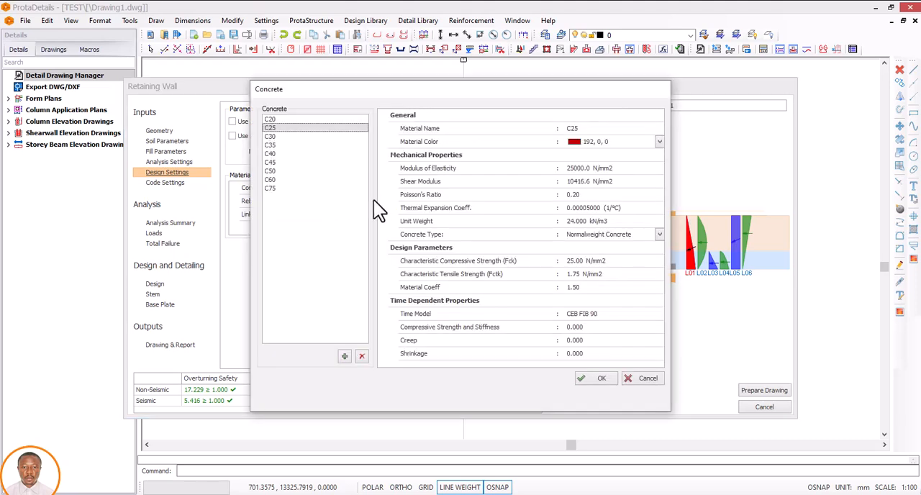
left_click(274, 119)
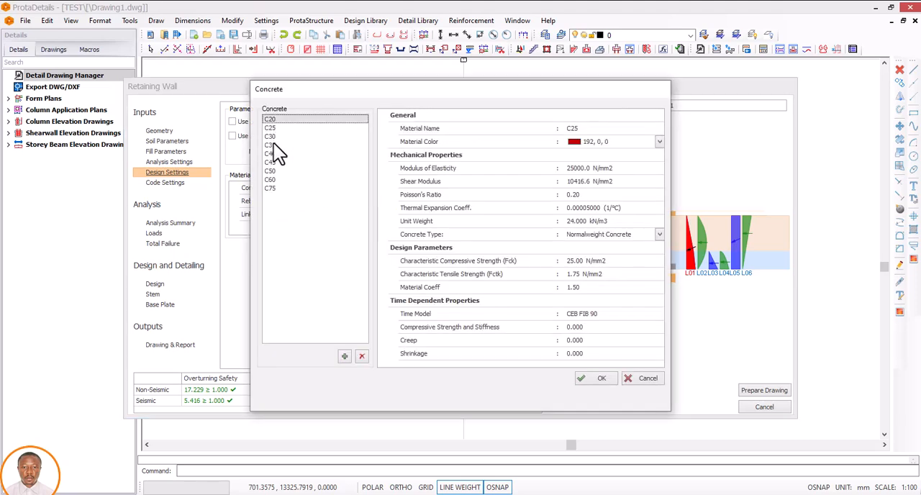
key("Down")
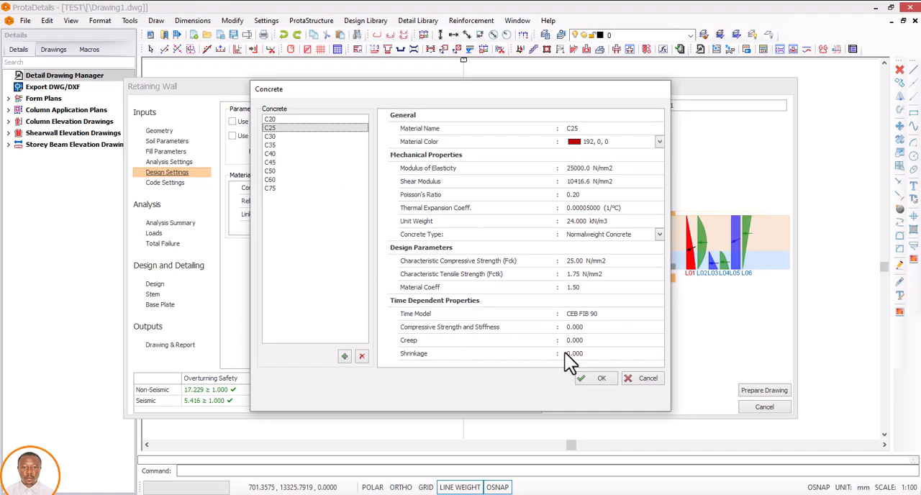
left_click(585, 380)
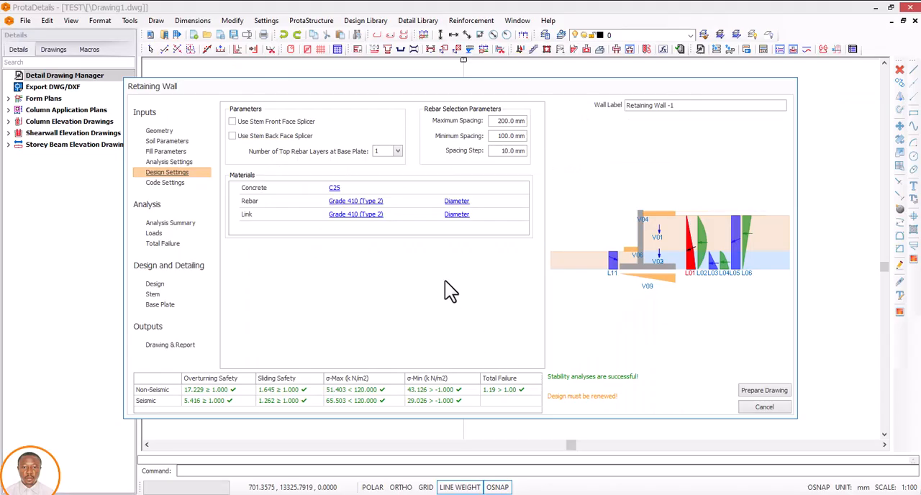
Step: Accept Grade 410 (Type 2) as the rebar material and apply it to all members of this material class in the storey
left_click(335, 202)
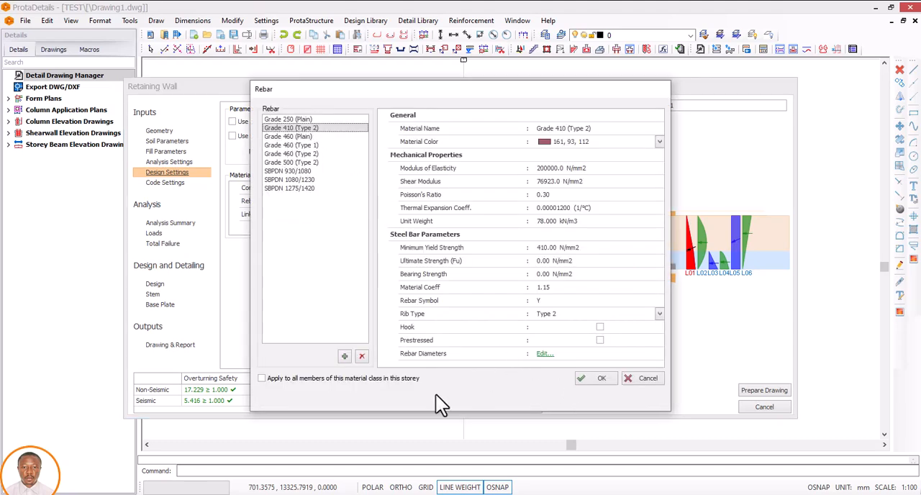
left_click(261, 378)
left_click(579, 379)
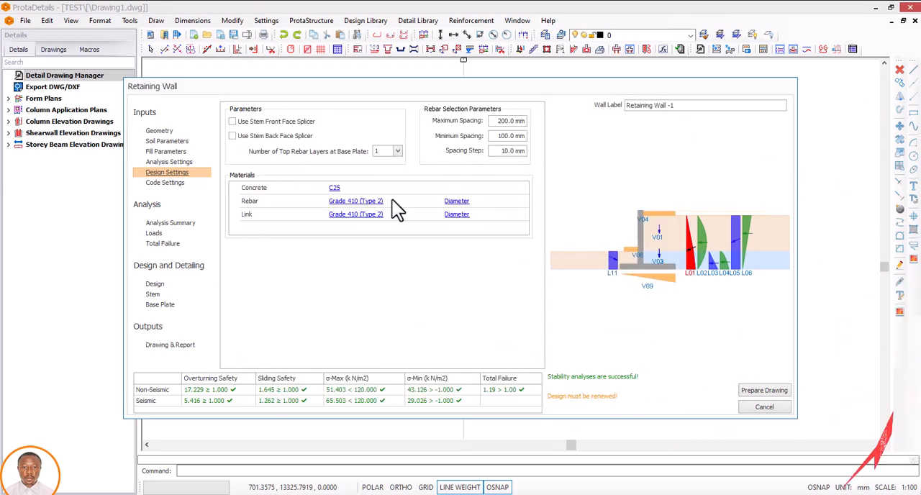
Step: In the rebar diameter table, enable the 12, 16 and 20 mm bars for generic use and disable the 10 mm bar
left_click(460, 204)
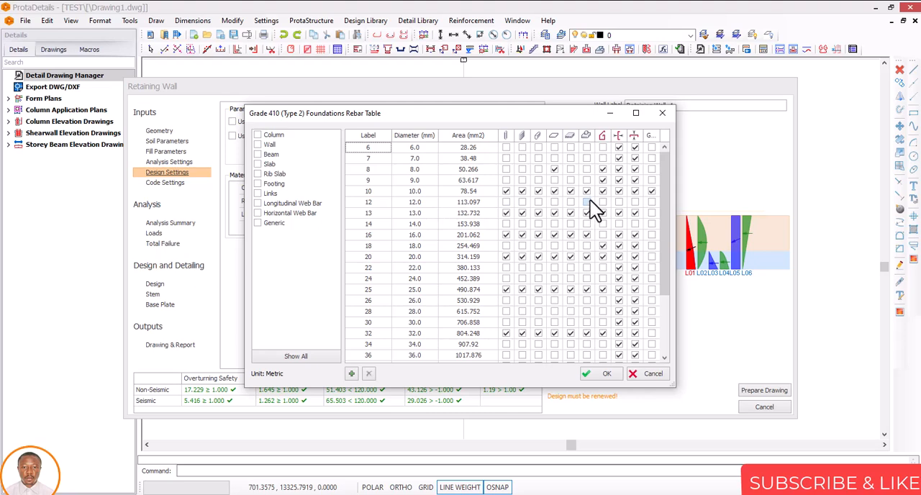
left_click(634, 147)
left_click(651, 191)
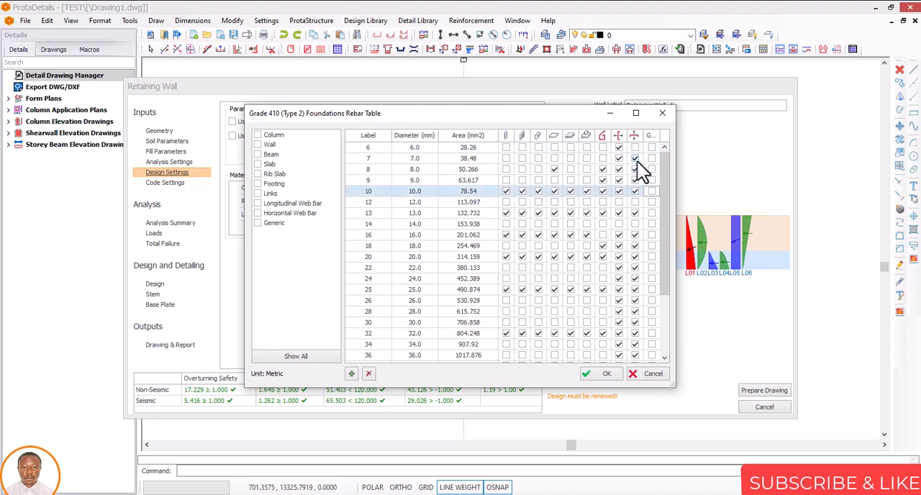
left_click(651, 213)
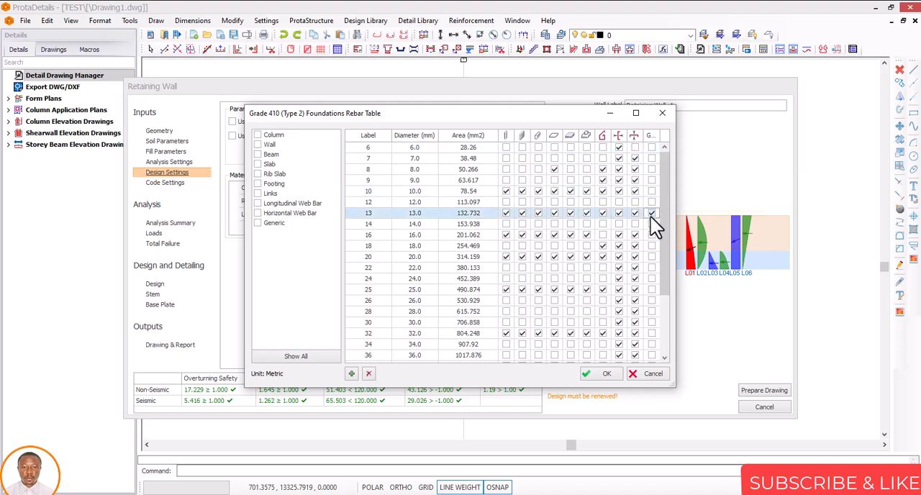
left_click(652, 203)
left_click(652, 213)
left_click(651, 244)
left_click(651, 235)
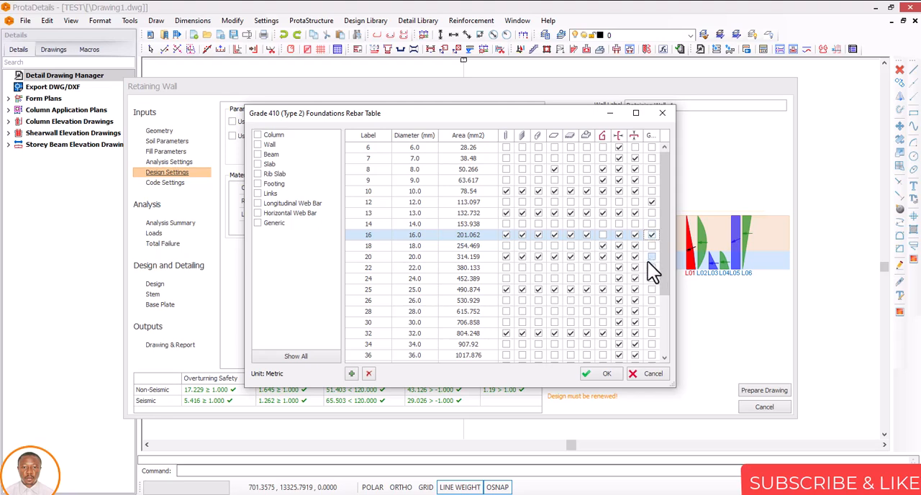
left_click(650, 258)
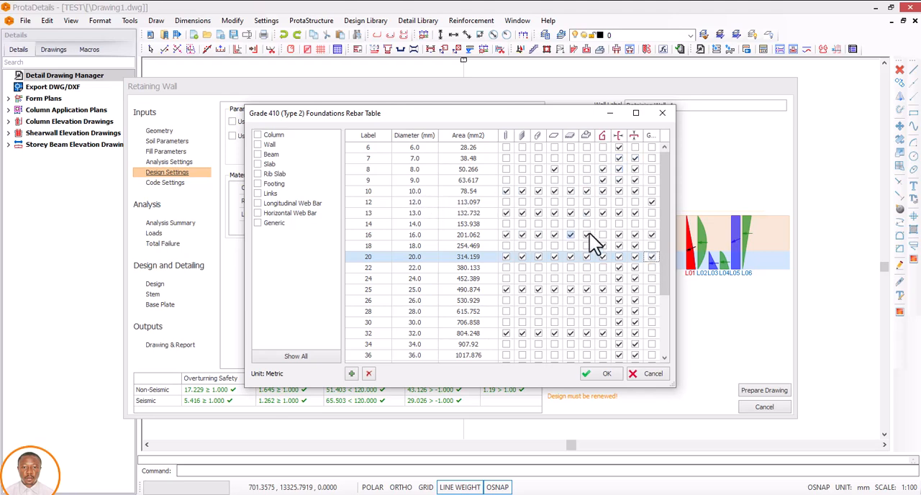
left_click(651, 202)
Step: Disable the 6 to 10 mm diameters for longitudinal and horizontal web bars and accept the rebar table
left_click(634, 158)
left_click(620, 148)
left_click(619, 157)
left_click(619, 169)
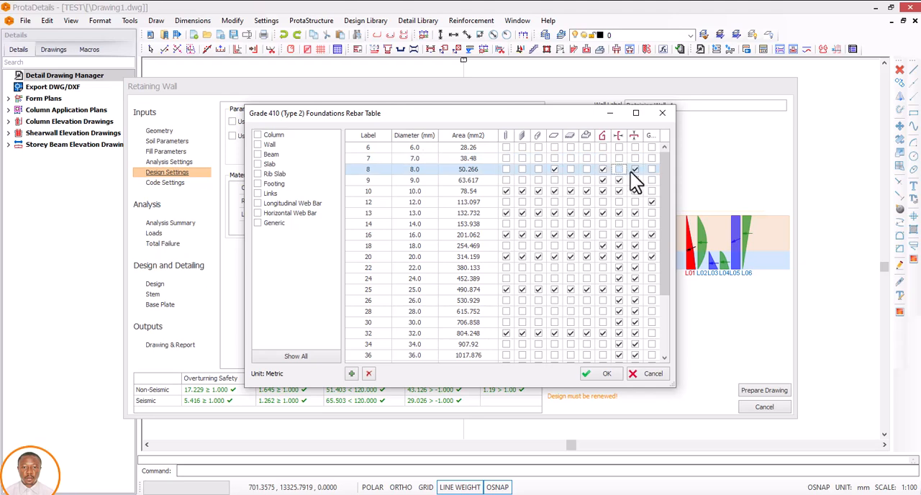
left_click(619, 179)
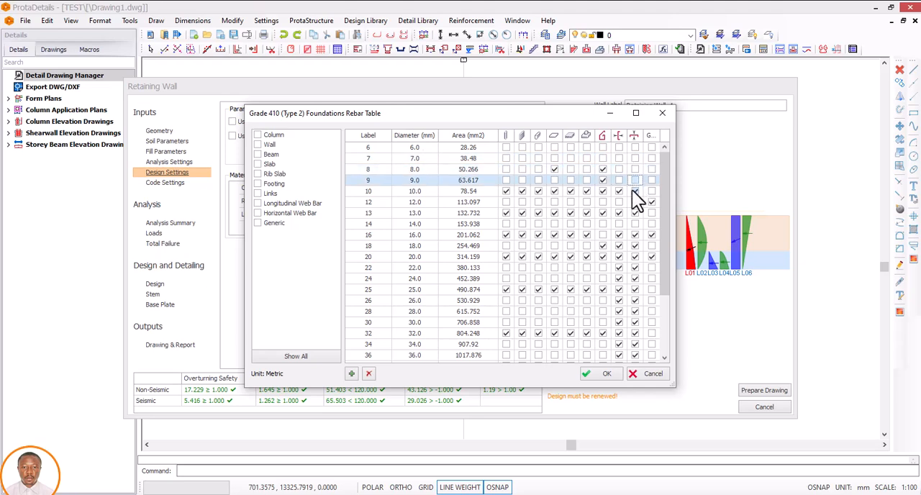
left_click(618, 191)
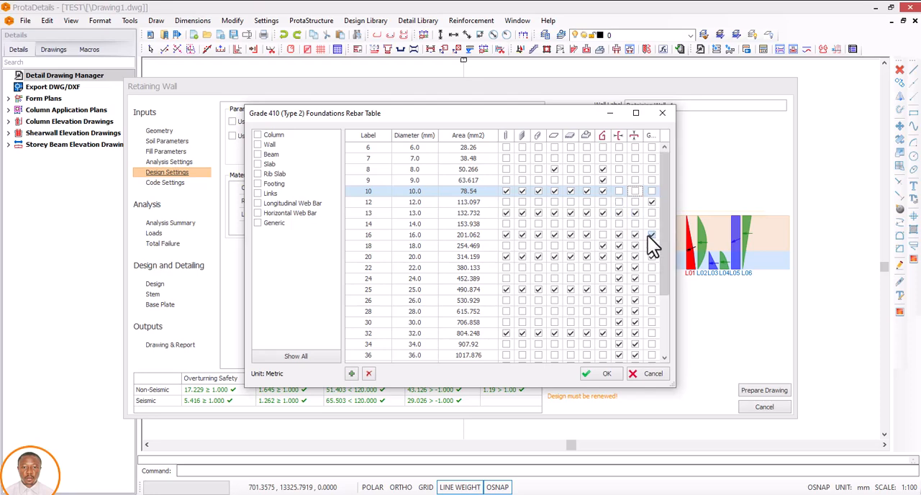
left_click(605, 373)
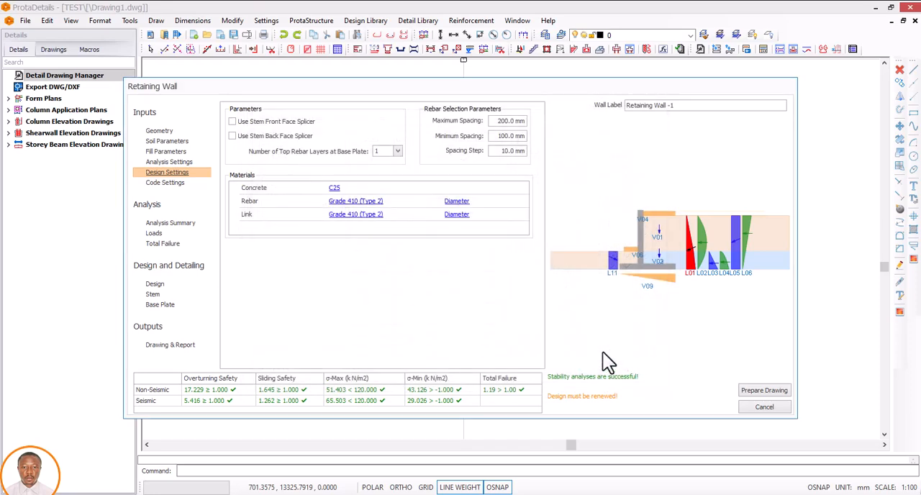
Step: In the link diameter table, disable the 8, 9, 13, 18, 20, 25 and 32 mm bars for links, keeping 10 mm
left_click(457, 214)
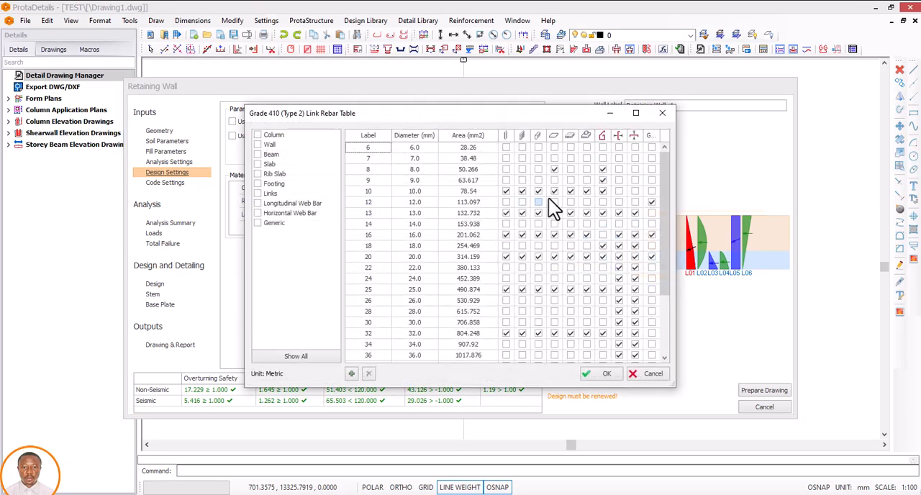
left_click(602, 181)
left_click(602, 169)
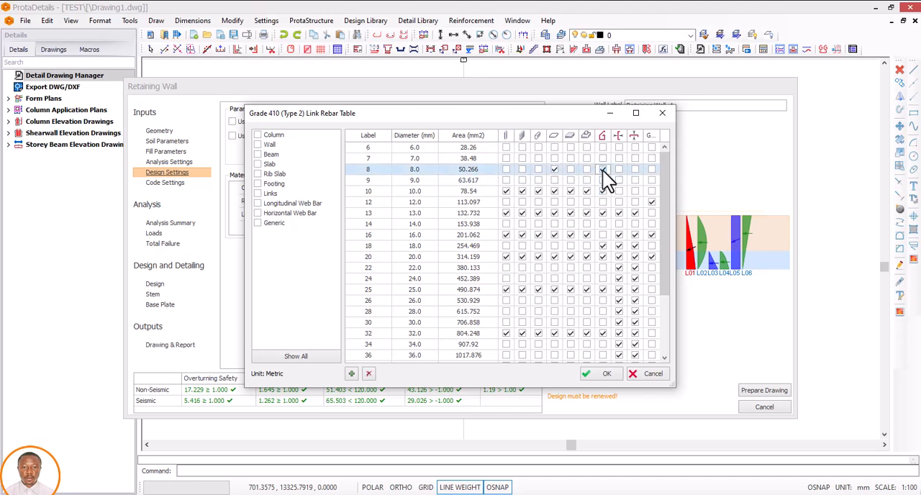
left_click(603, 214)
left_click(603, 245)
left_click(603, 256)
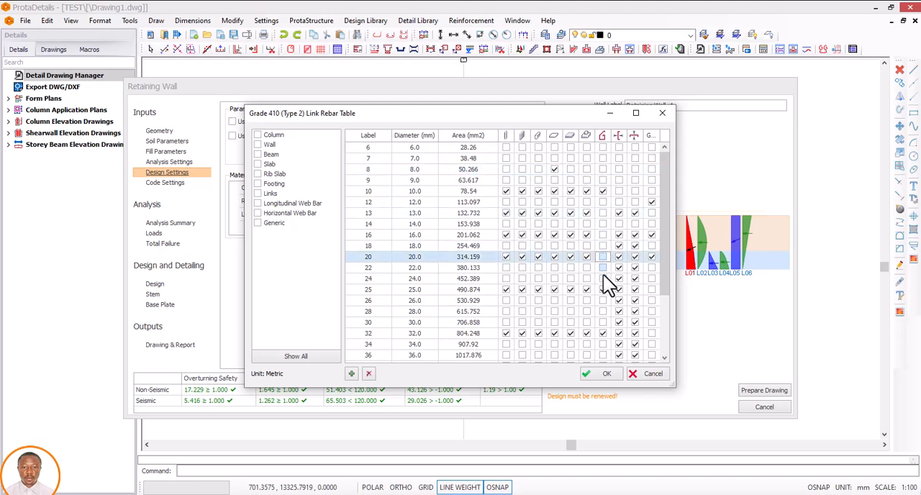
left_click(603, 289)
left_click(602, 333)
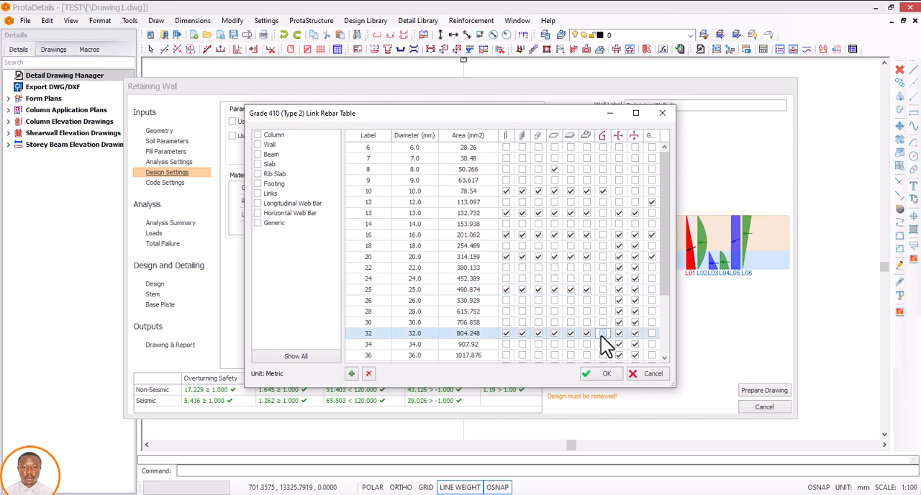
scroll(601, 337, "down", 3)
left_click(602, 377)
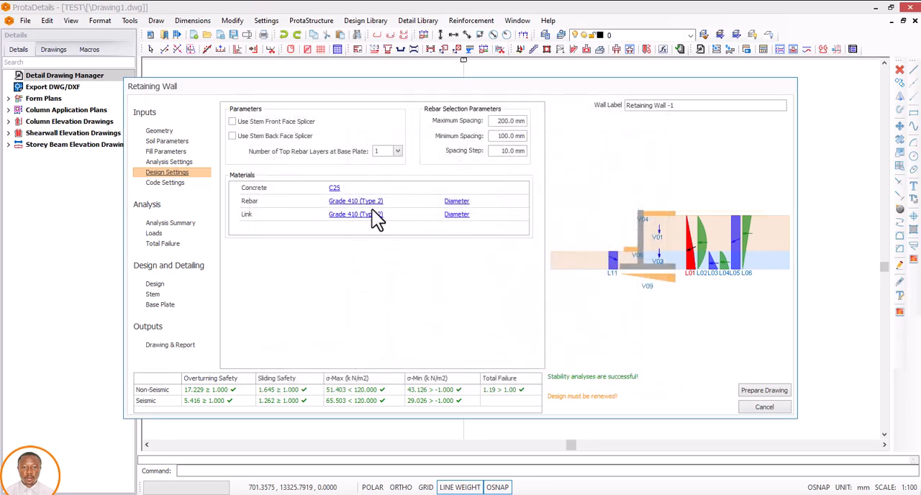
Step: Review the available design codes in the code settings and keep Eurocodes
left_click(167, 183)
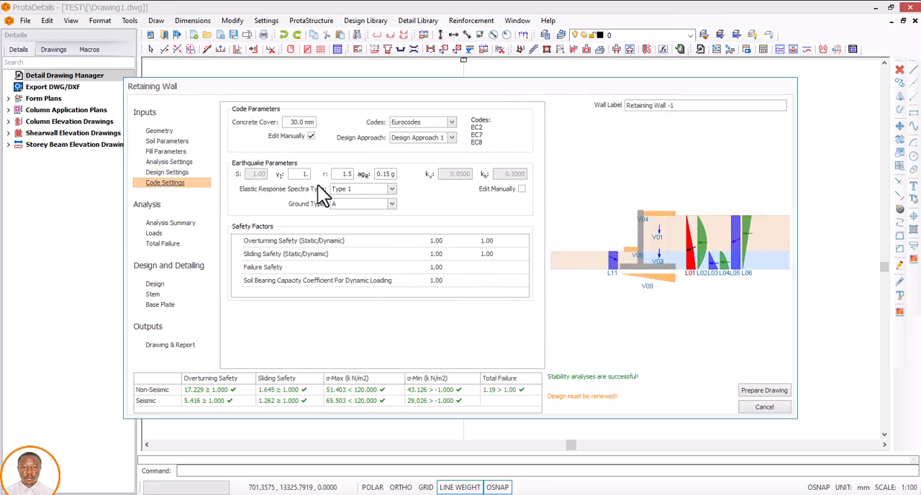
left_click(451, 122)
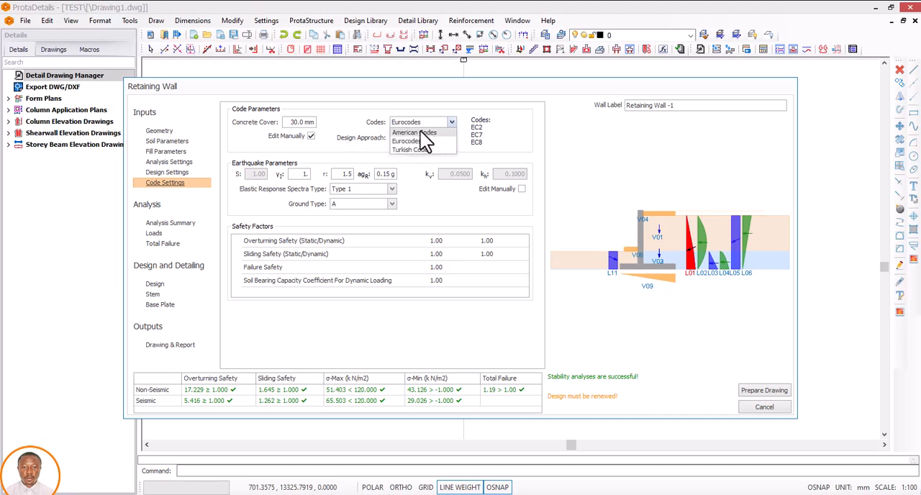
left_click(451, 122)
left_click(451, 121)
left_click(452, 122)
left_click(452, 122)
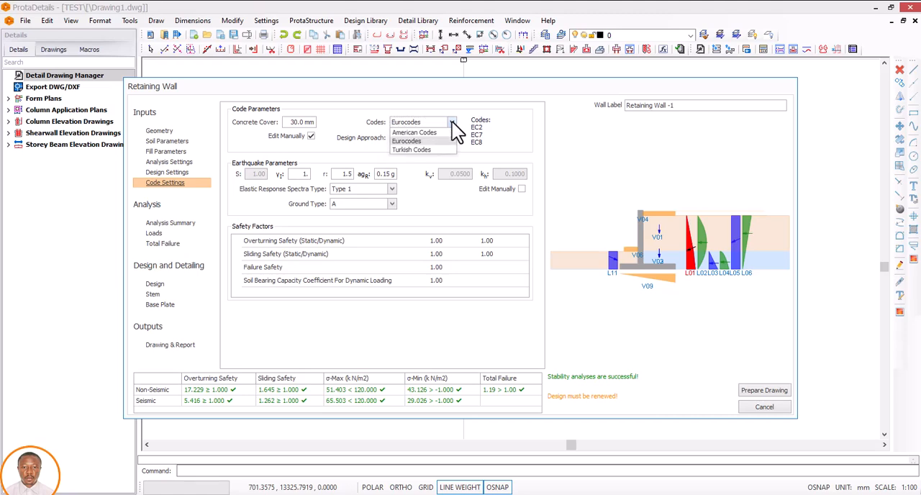
left_click(437, 122)
left_click(433, 123)
Step: Set the concrete cover to 75 mm and return to the geometry inputs
left_click(296, 122)
double_click(288, 122)
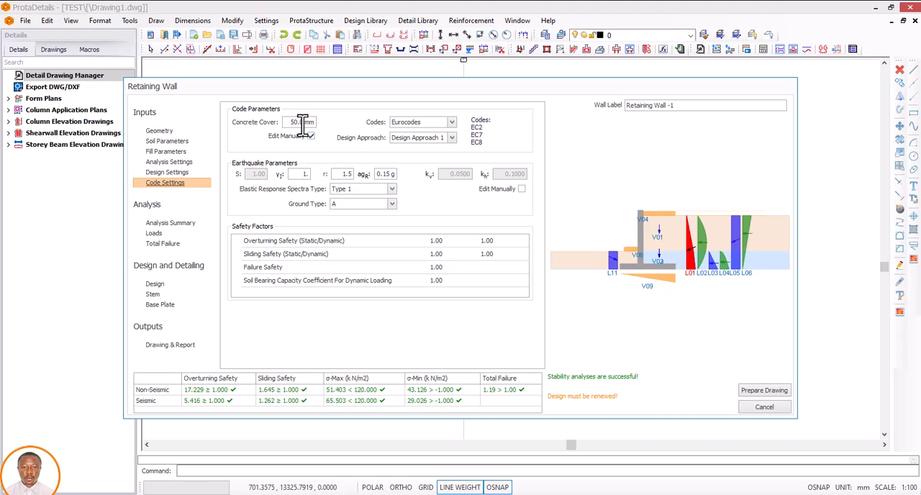
key("BackSpace")
key("BackSpace")
type("5.")
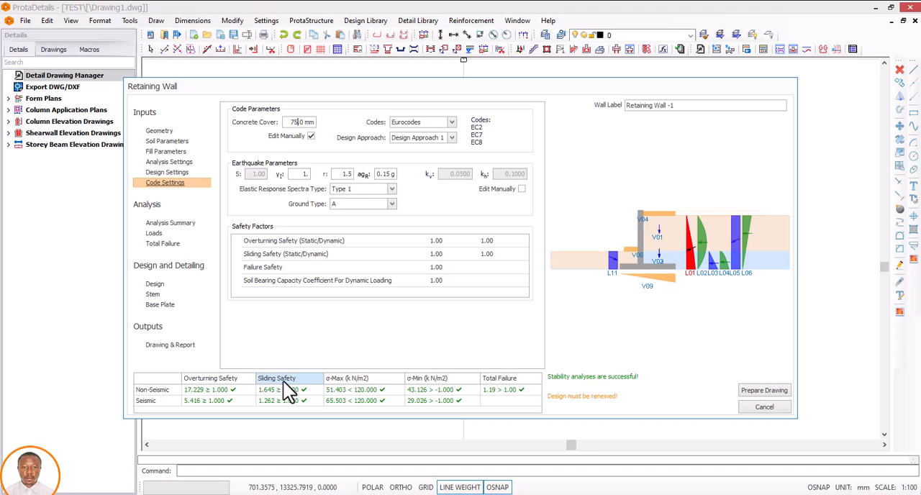
left_click(162, 133)
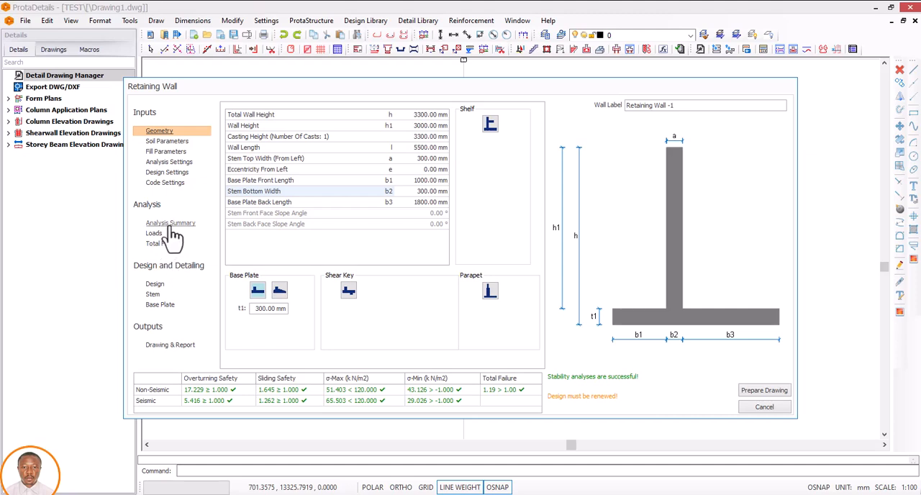
Step: Run the wall design and review the resulting reinforcement of the stem and base plate
left_click(155, 285)
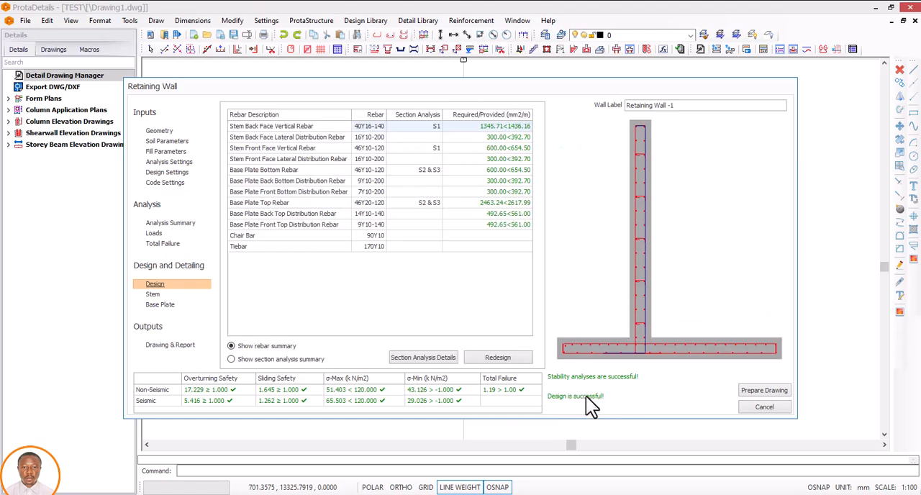
left_click(153, 294)
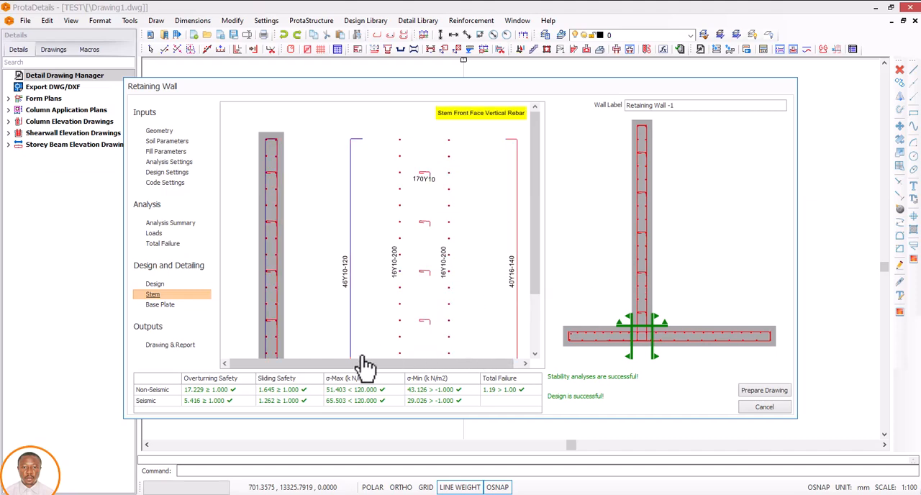
left_click(158, 304)
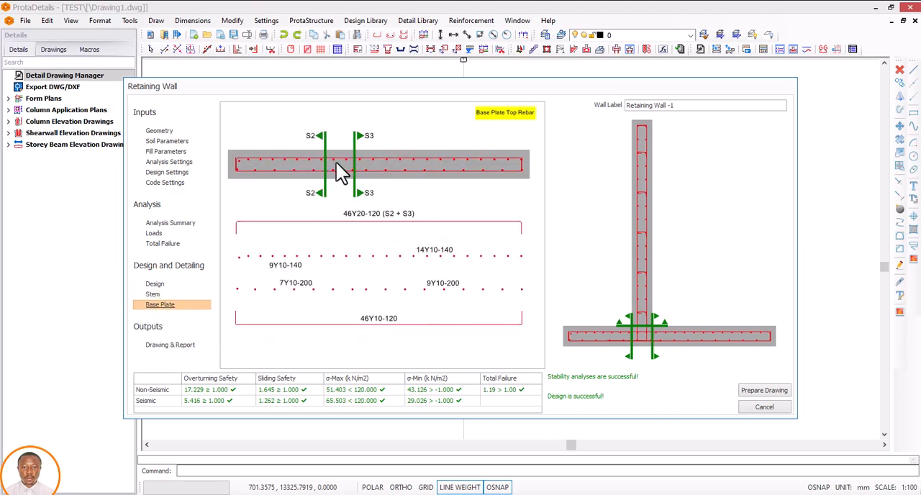
left_click(155, 284)
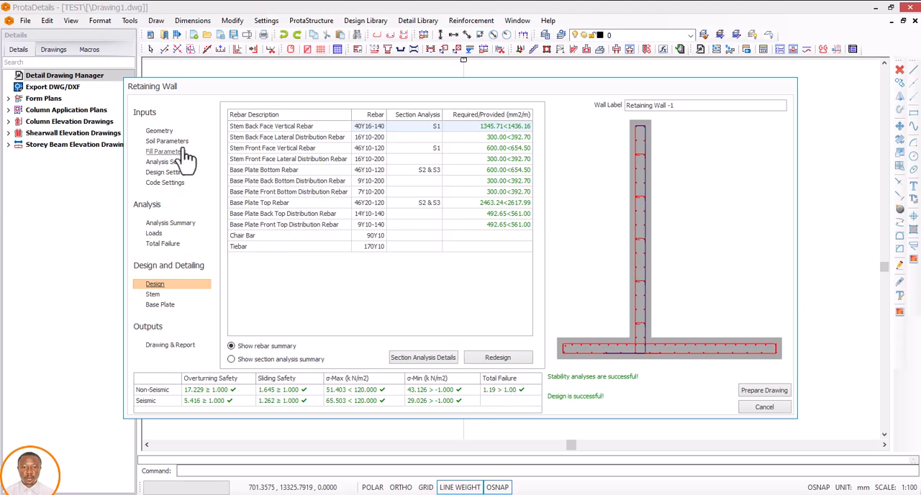
Step: Set the total wall height to 3350 mm and accept proportionate values for the preliminary design
left_click(163, 131)
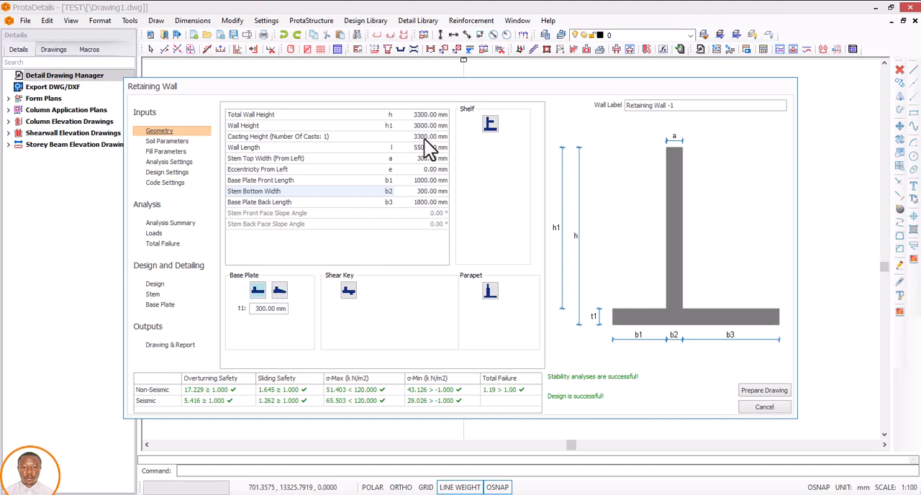
left_click(425, 116)
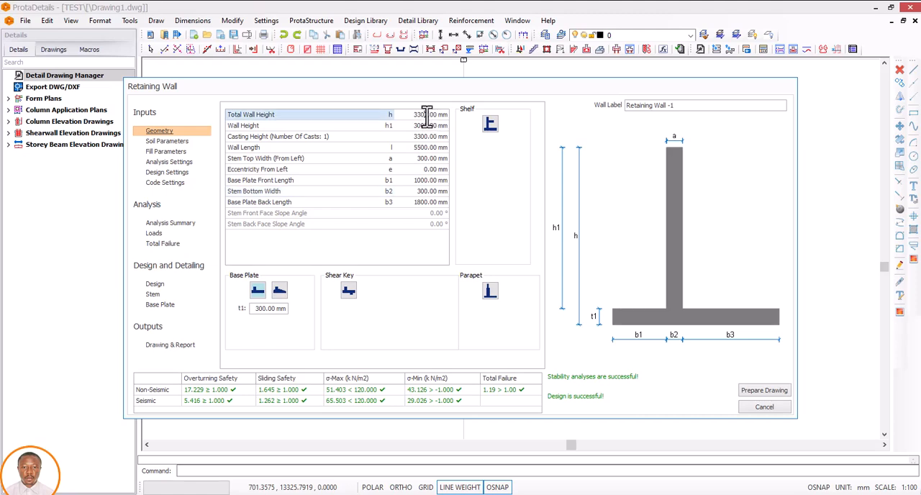
double_click(419, 115)
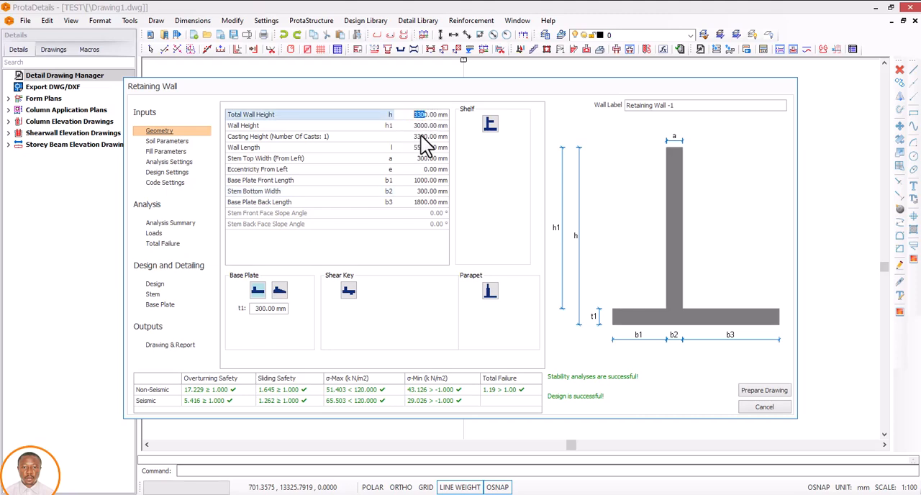
type("330")
key("Return")
key("Return")
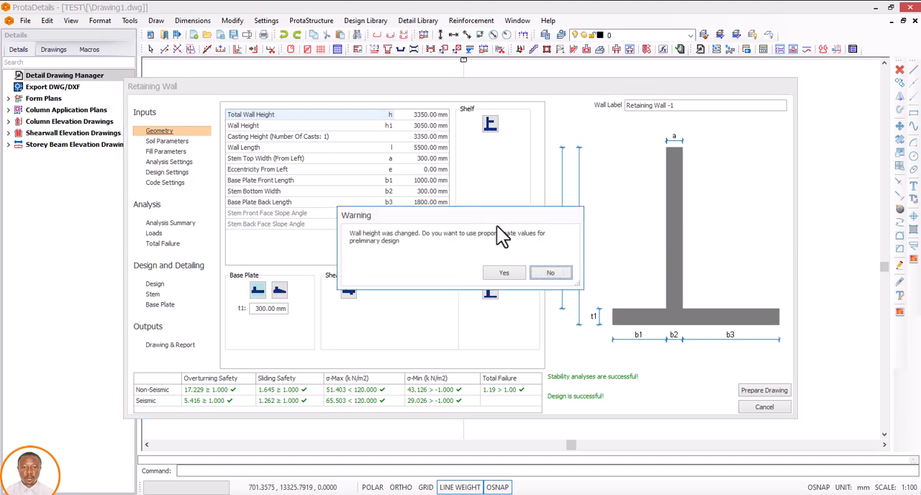
left_click(501, 274)
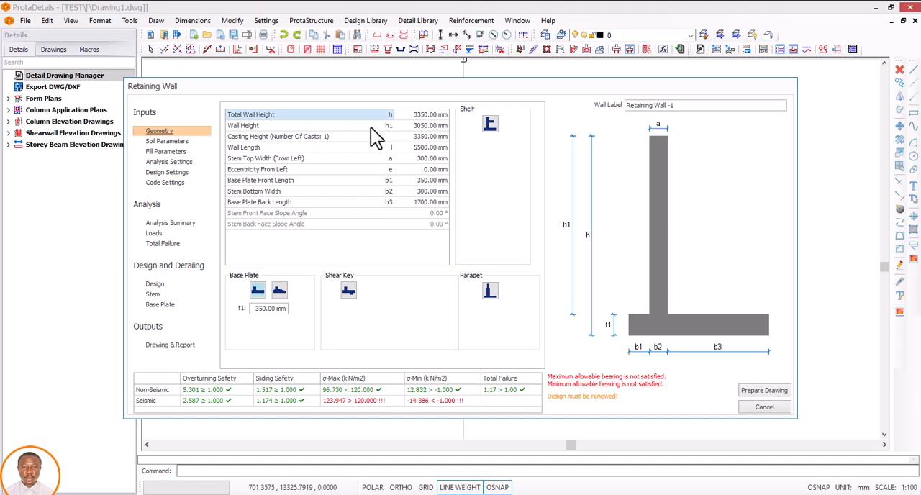
Step: Set the wall height h1 to 3000 mm
left_click(426, 129)
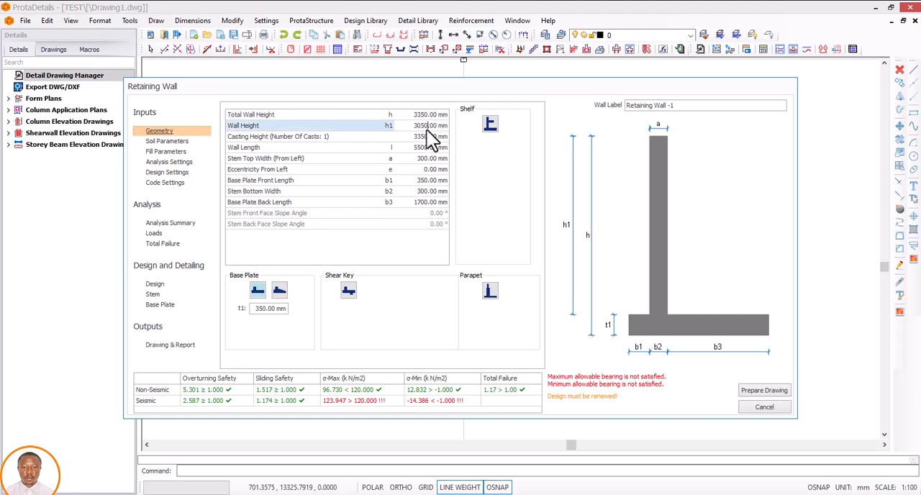
left_click_drag(431, 128, 410, 130)
type("3")
key("BackSpace")
key("BackSpace")
left_click(426, 138)
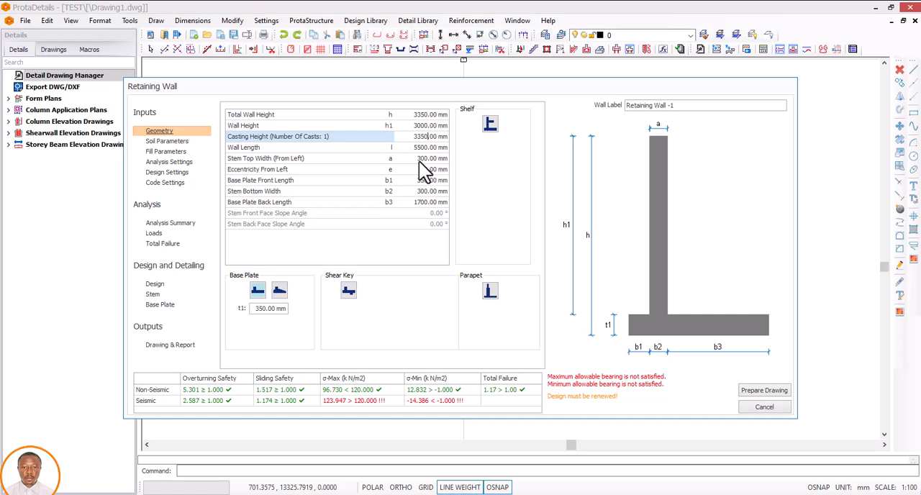
Step: Set the stem top width to 350 mm in the wall geometry
left_click(418, 159)
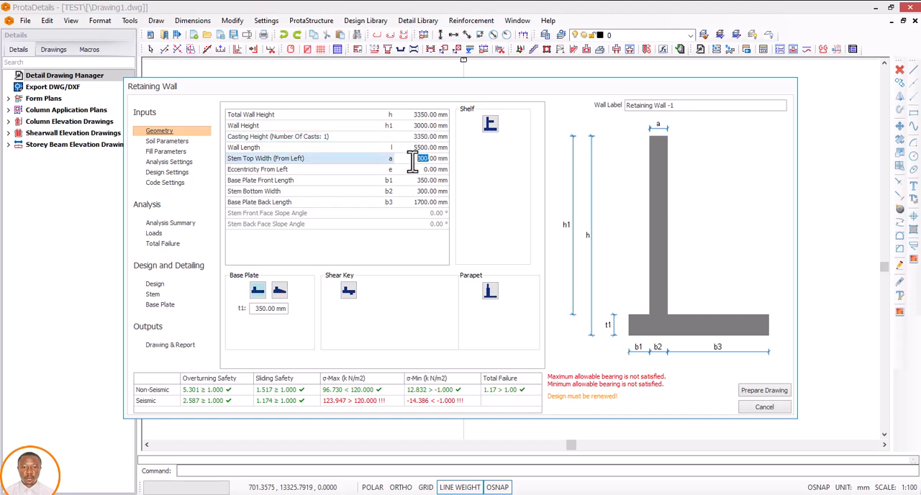
type("350")
key("Return")
left_click(429, 169)
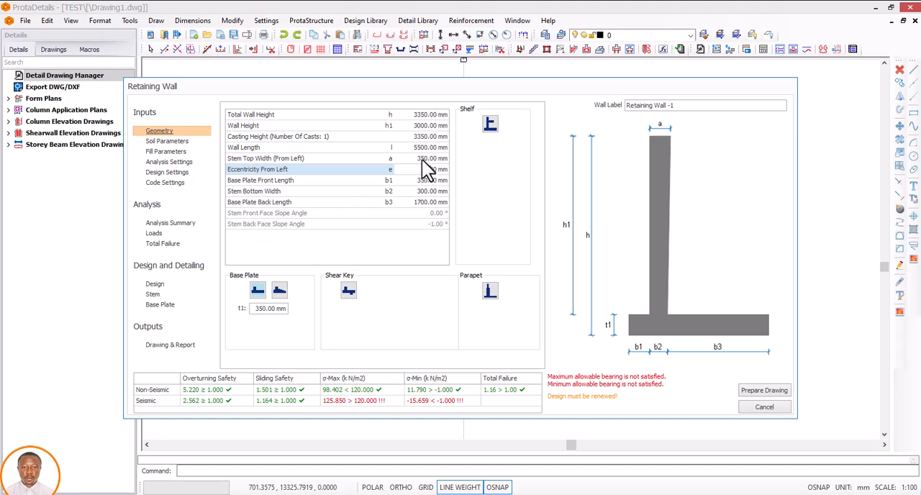
Step: Set the base plate front length b1 to 1000 mm
left_click(428, 180)
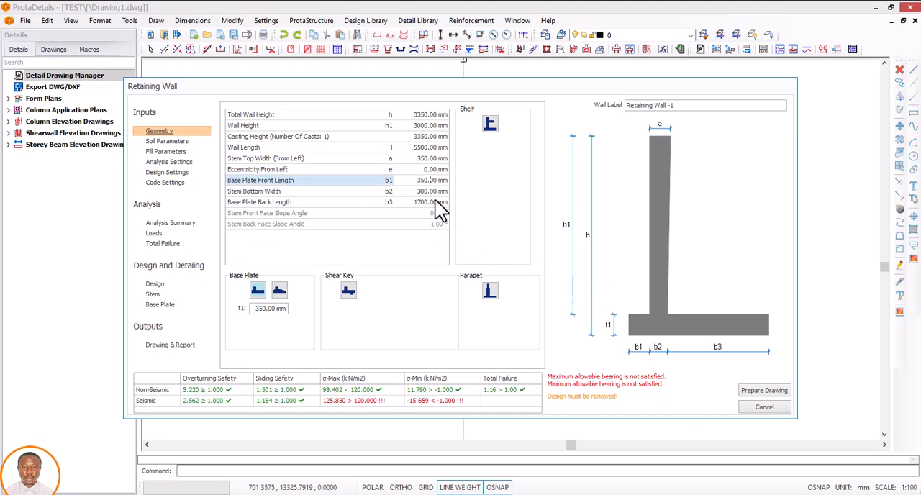
left_click_drag(434, 184, 405, 188)
type("800")
key("BackSpace")
key("BackSpace")
key("BackSpace")
type("100")
Step: Set the stem bottom width to 350 mm and rerun the design to check the rebar summary
left_click(430, 191)
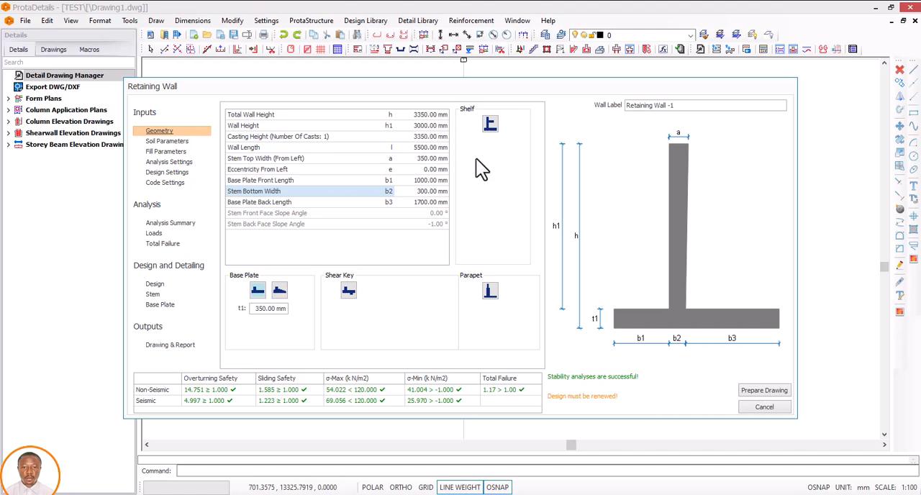
double_click(417, 192)
type("350")
left_click(429, 204)
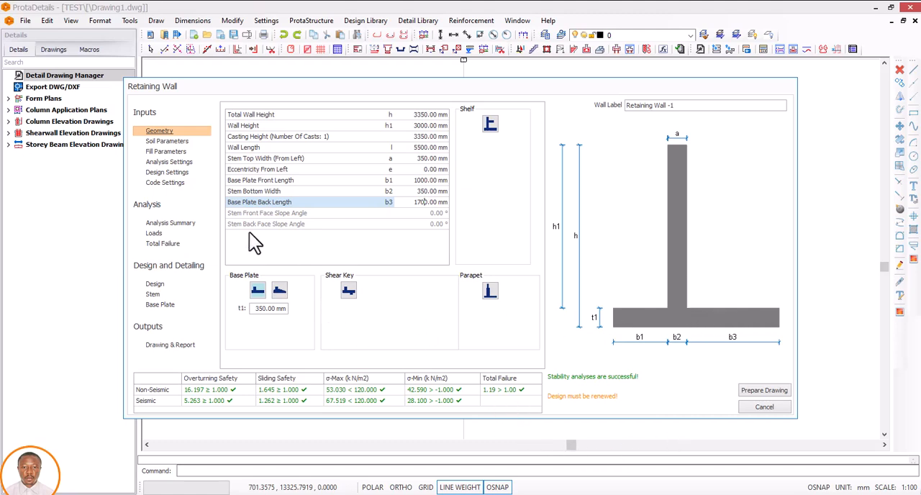
left_click(157, 285)
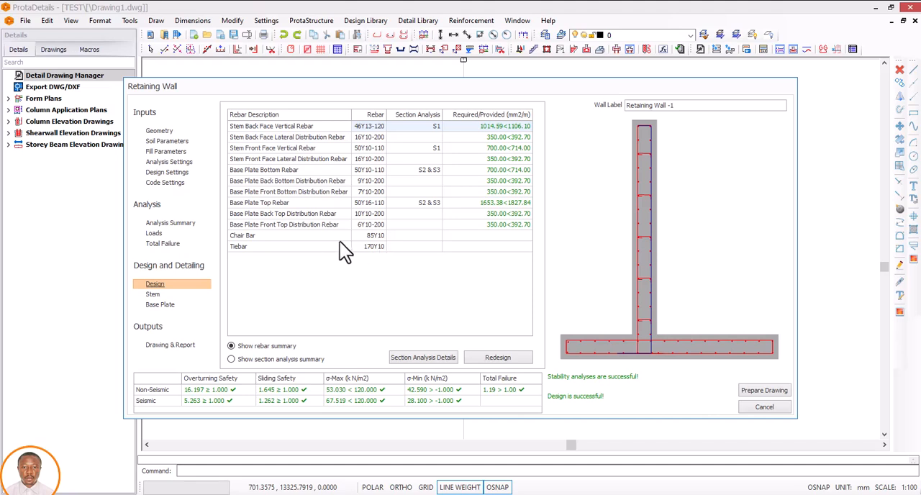
Step: In the geometry inputs, set the base plate thickness t1 to 400 mm and its front length b1 to 1200 mm
left_click(159, 131)
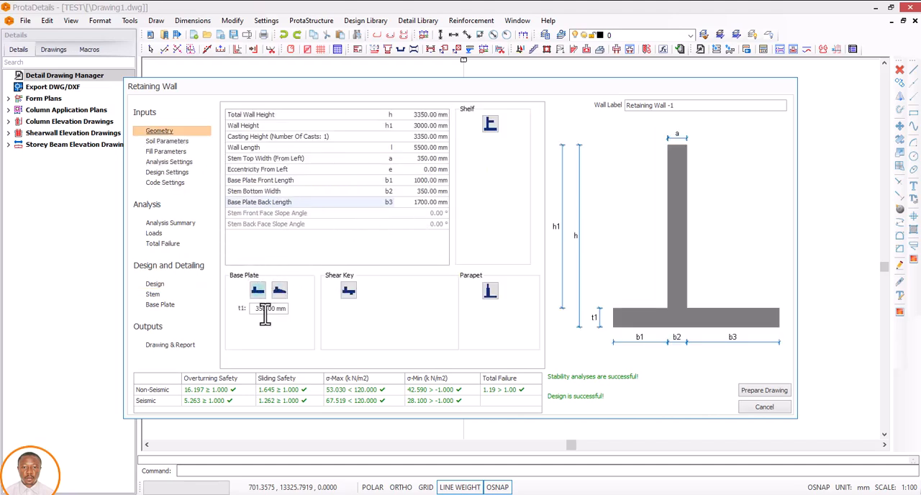
left_click_drag(272, 310, 235, 310)
type("400")
left_click(417, 203)
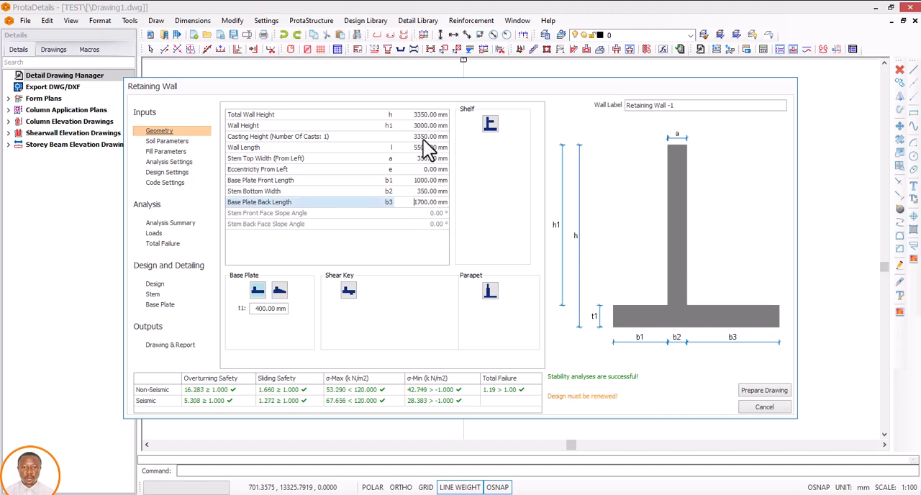
left_click(427, 181)
left_click_drag(432, 181, 403, 187)
type("1200")
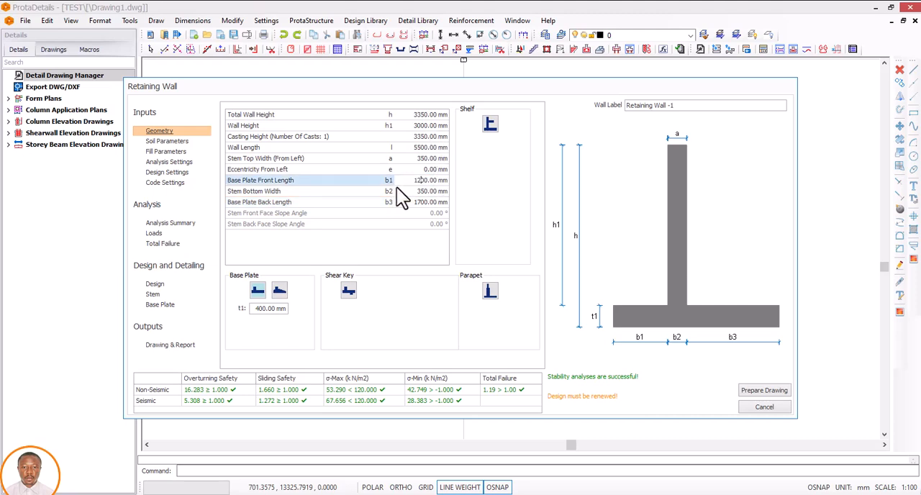
left_click(438, 191)
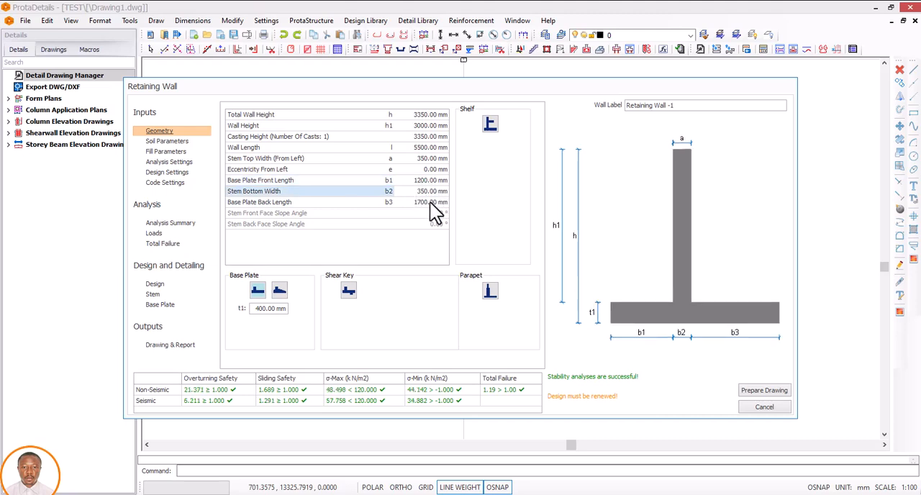
Step: Set the base plate back length b3 to 2000 mm and rerun the design to check the stem reinforcement
double_click(429, 202)
type("2100")
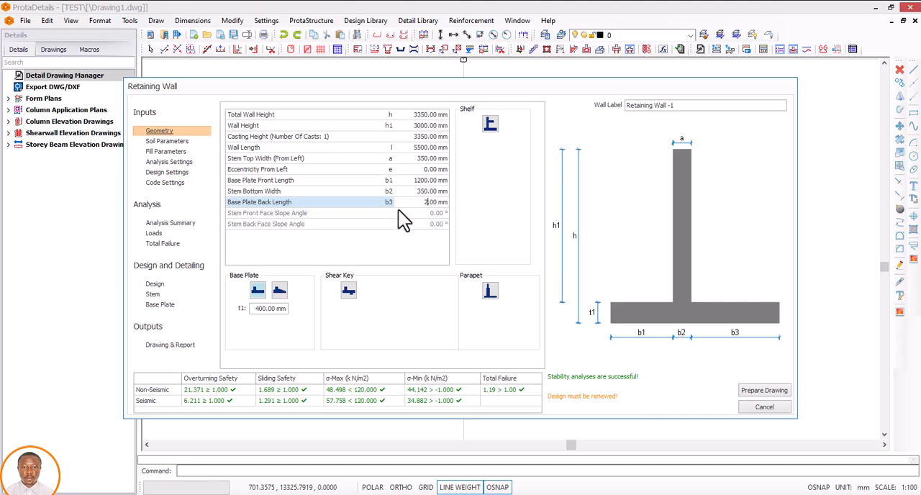
type("000.")
key("Return")
left_click(272, 188)
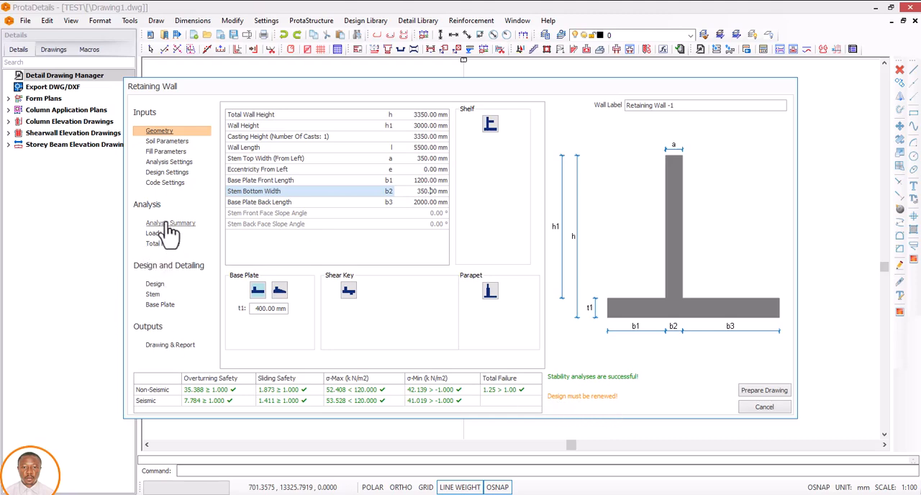
left_click(154, 284)
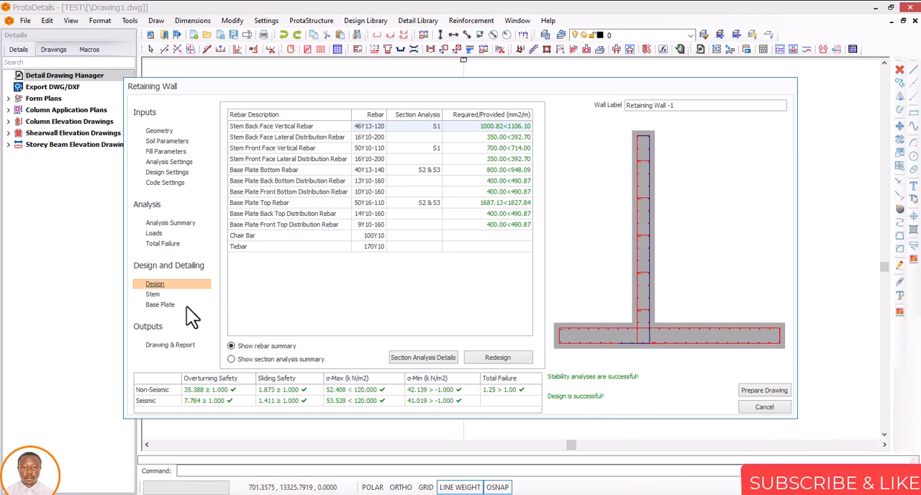
left_click(152, 294)
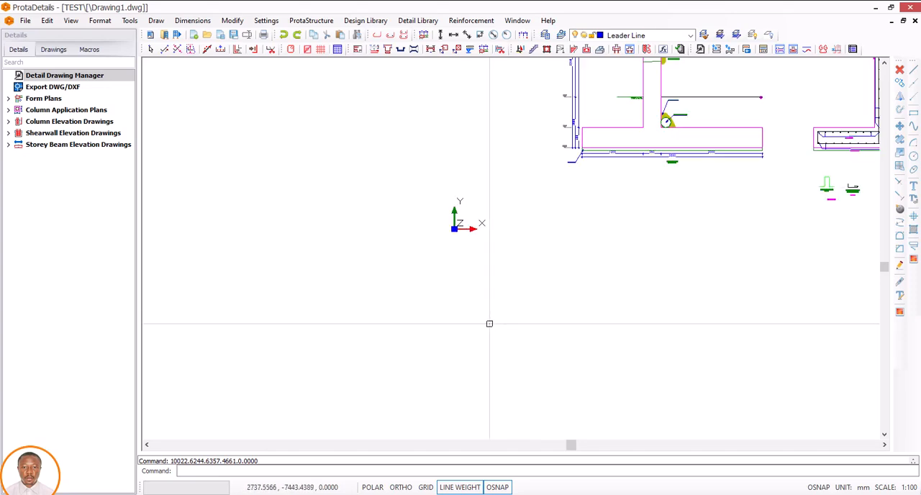
Step: Examine the wall's outline section in the generated drawing, checking the height, stem and base plate dimensions and the drainage details
scroll(454, 332, "down", 2)
scroll(454, 323, "down", 2)
scroll(554, 278, "up", 3)
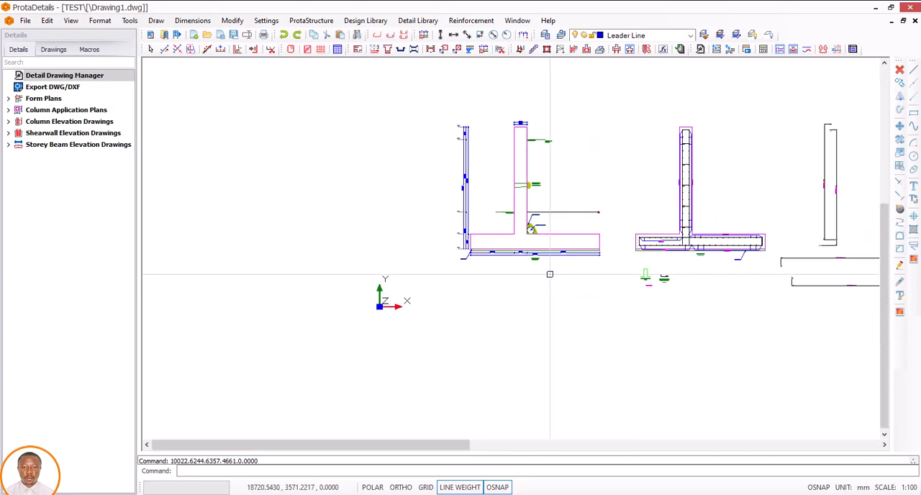
mouse_move(533, 197)
middle_mouse_down()
mouse_move(520, 246)
mouse_move(509, 245)
middle_mouse_up()
scroll(515, 263, "up", 3)
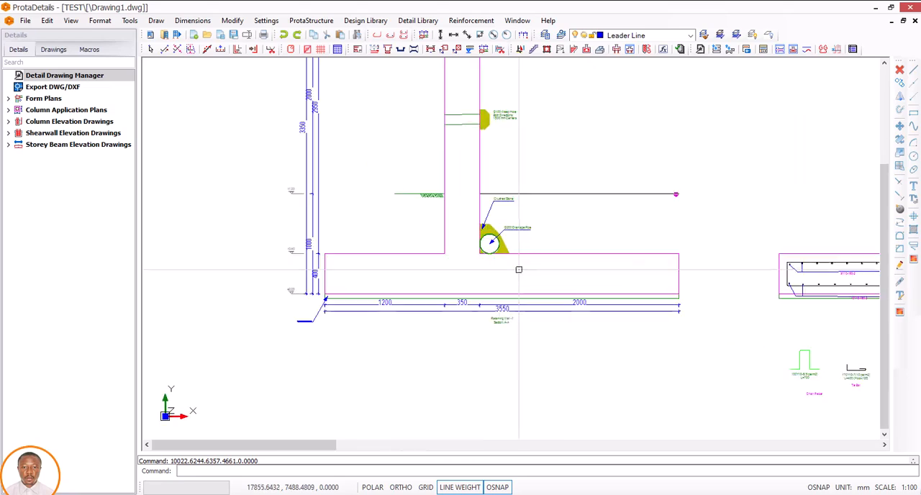
middle_click_drag(485, 292, 495, 321)
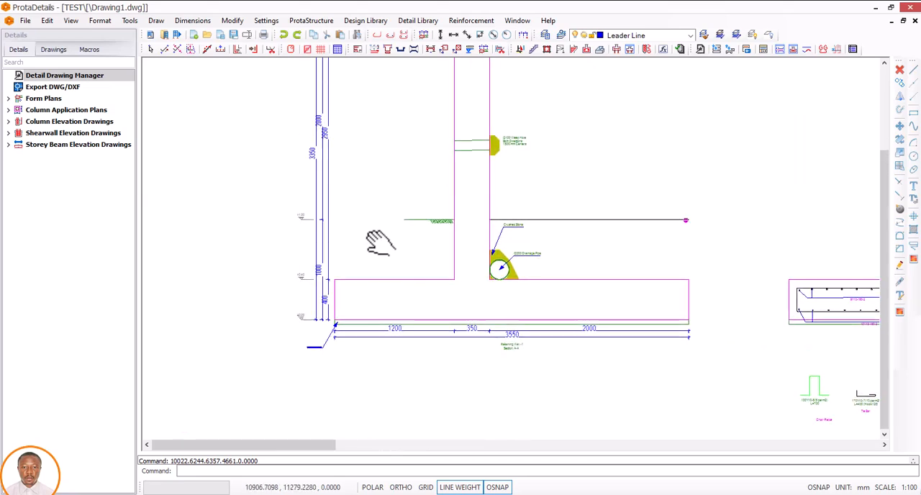
middle_click_drag(338, 178, 367, 243)
scroll(330, 218, "up", 4)
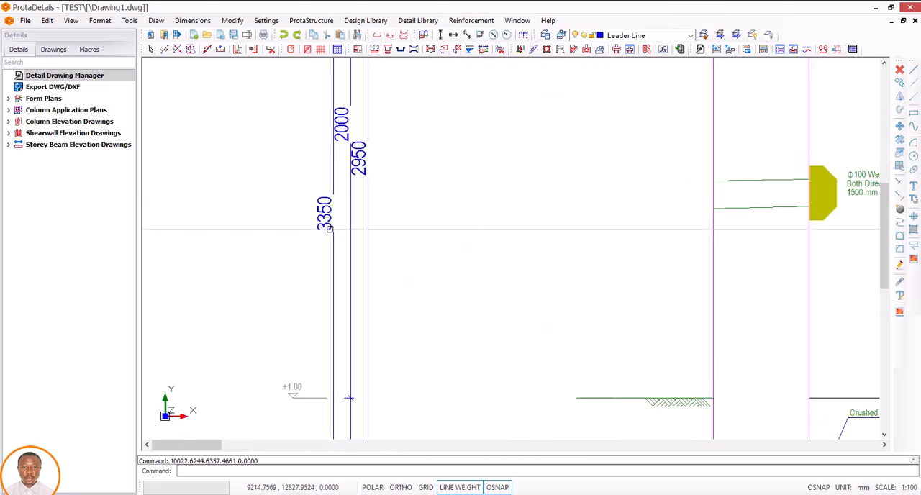
scroll(329, 218, "down", 6)
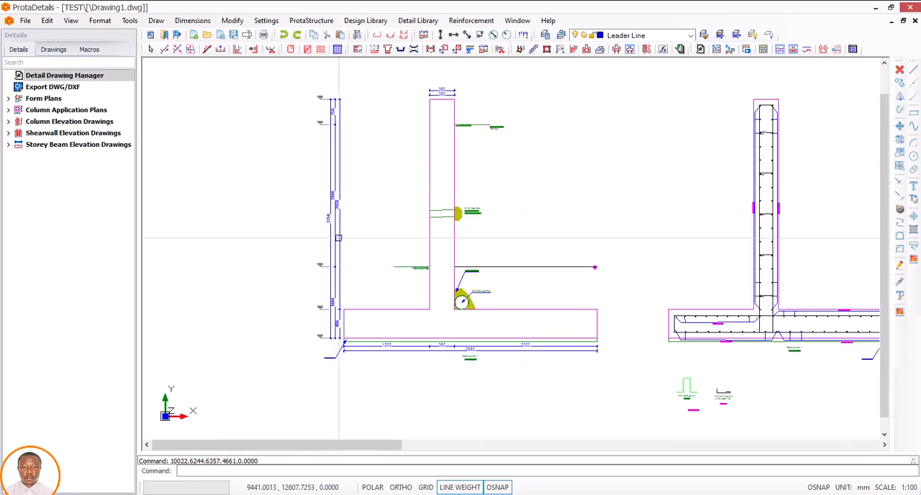
scroll(335, 316, "up", 3)
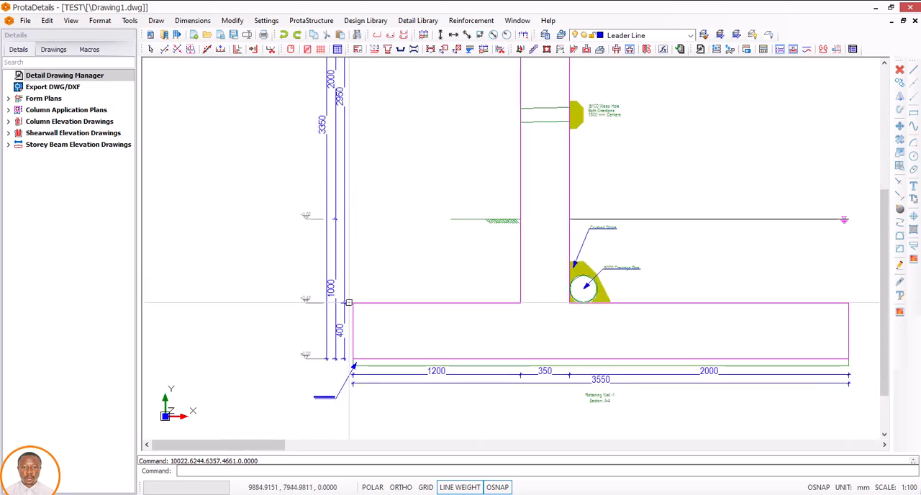
middle_click_drag(367, 289, 372, 323)
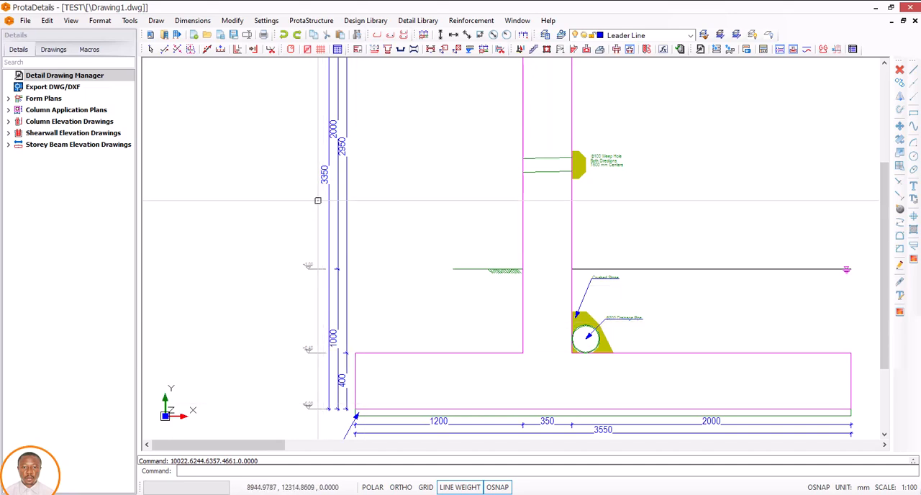
middle_click_drag(360, 353, 333, 320)
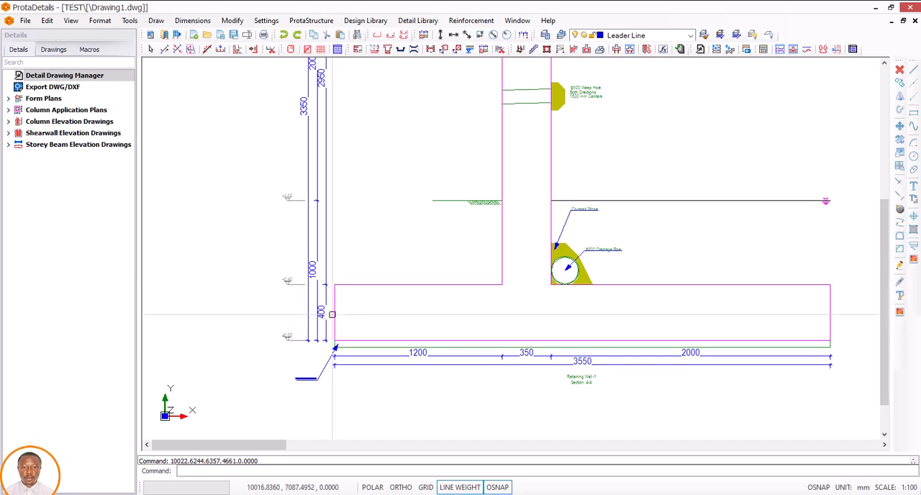
scroll(342, 320, "down", 3)
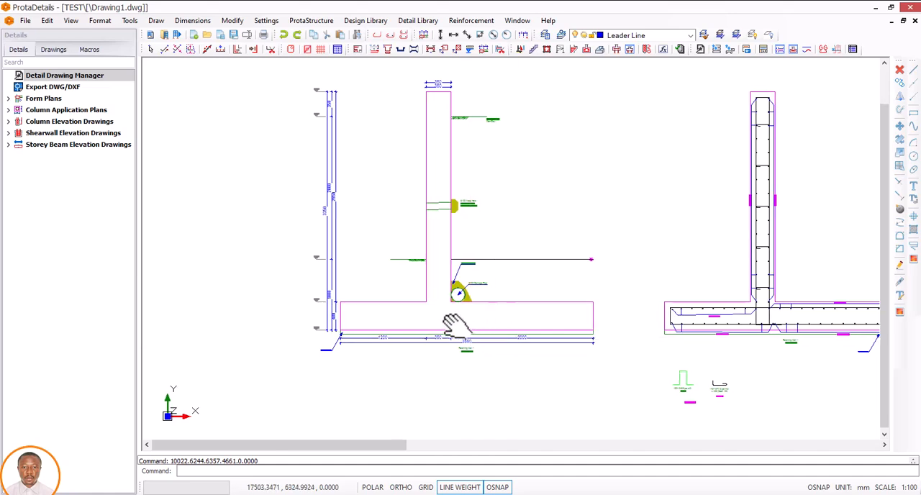
middle_click_drag(502, 330, 403, 316)
middle_click_drag(383, 264, 457, 268)
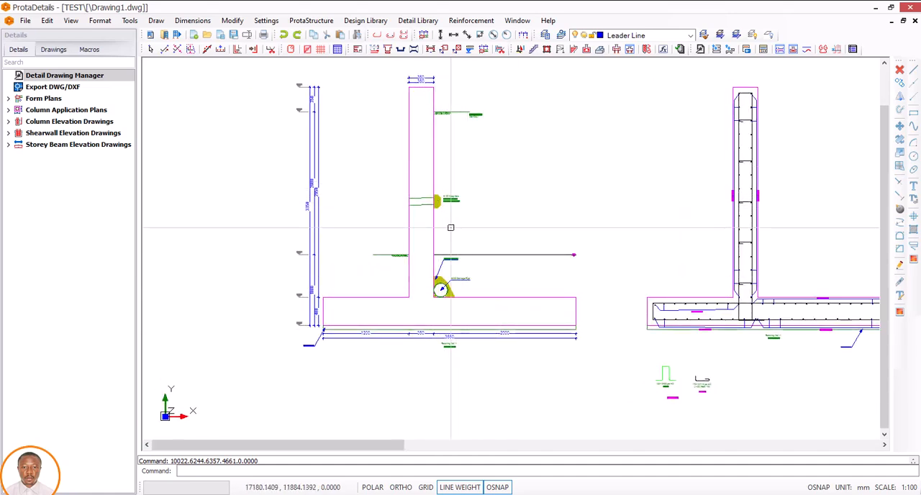
Step: Examine the base plate dimensions and the crushed stone and drainage pipe details in the wall's outline section
scroll(344, 332, "up", 5)
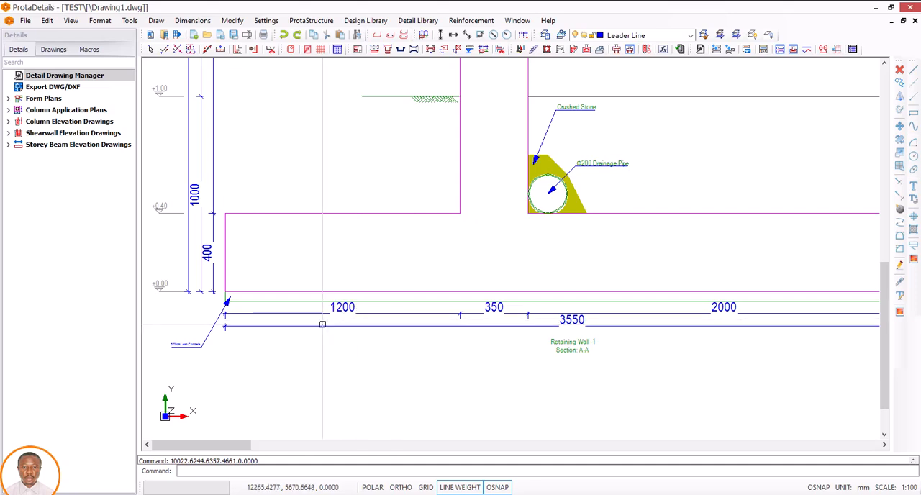
scroll(335, 317, "down", 3)
scroll(490, 312, "up", 2)
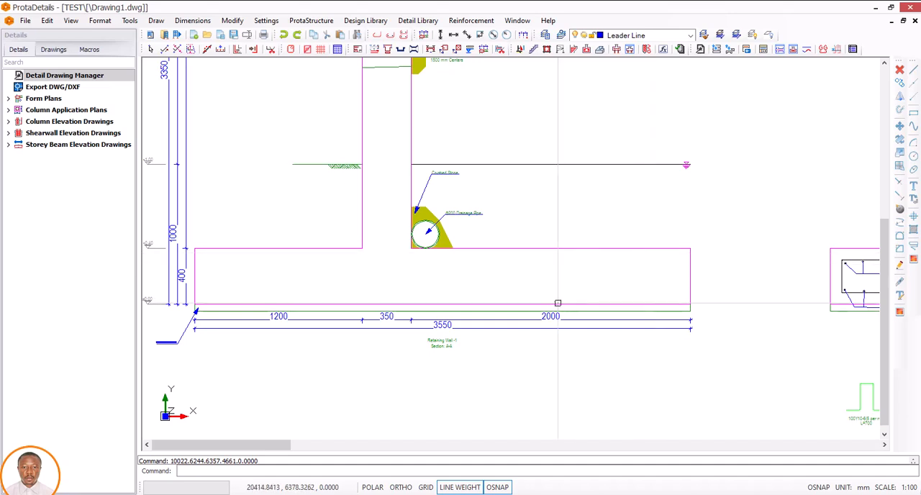
scroll(468, 309, "down", 3)
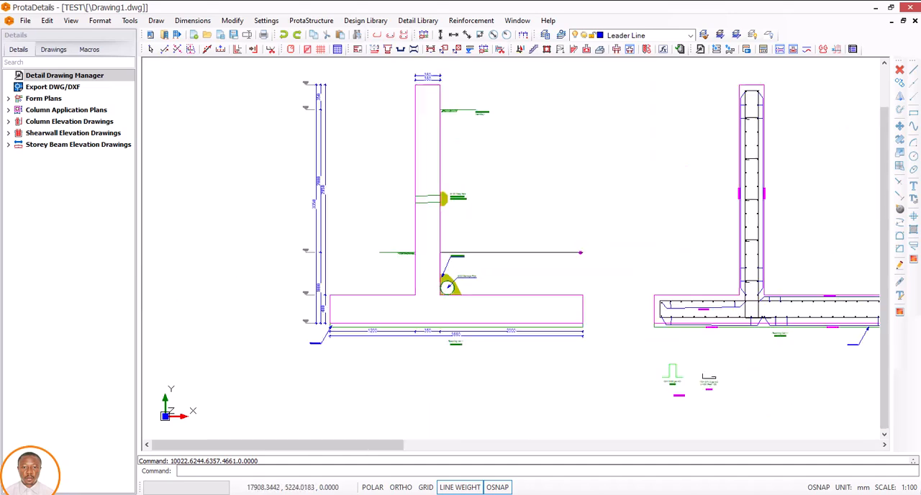
mouse_move(478, 308)
middle_mouse_down()
mouse_move(468, 303)
mouse_move(453, 323)
middle_mouse_up()
scroll(439, 309, "up", 5)
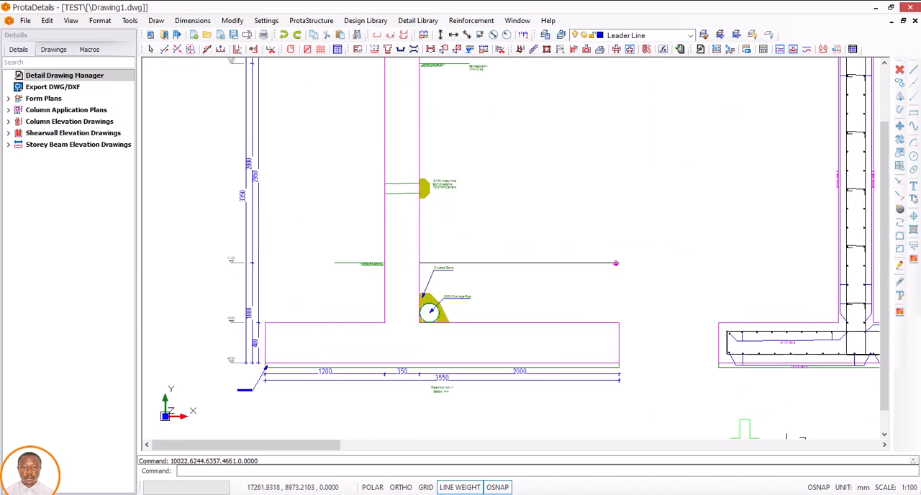
scroll(432, 277, "up", 2)
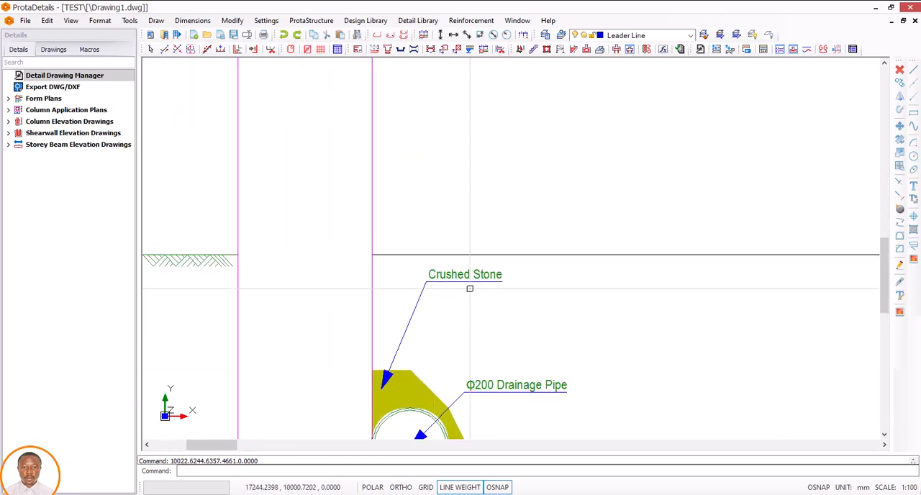
scroll(468, 290, "down", 2)
middle_click_drag(475, 292, 456, 308)
scroll(460, 305, "down", 3)
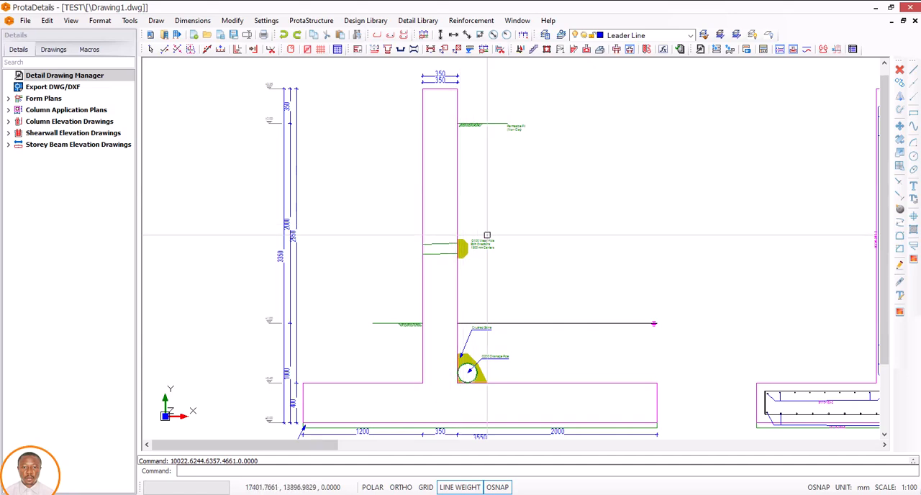
Step: Examine the weep hole detail and its note at mid-height of the stem in the outline section
scroll(463, 249, "up", 4)
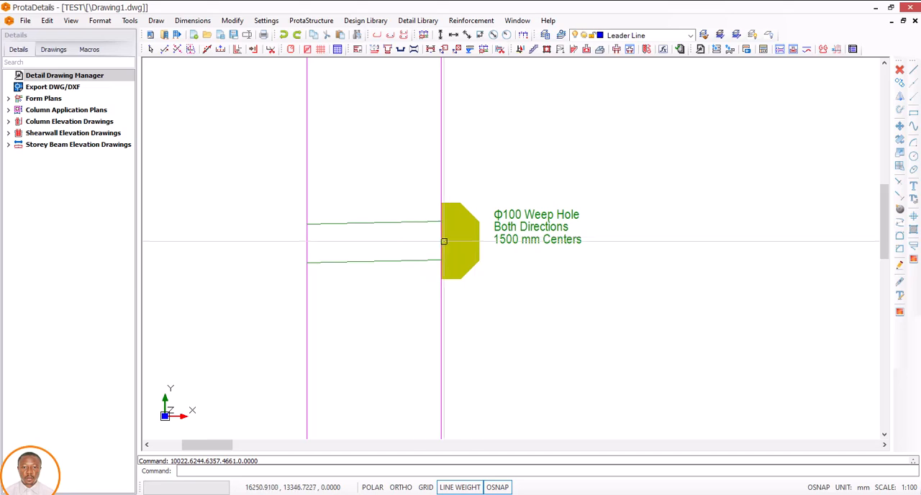
scroll(473, 241, "down", 2)
scroll(517, 241, "down", 2)
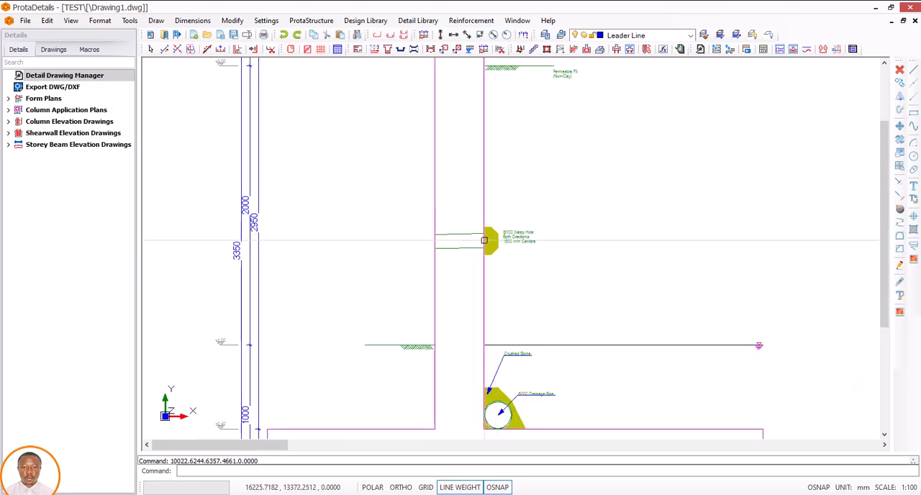
scroll(414, 254, "down", 2)
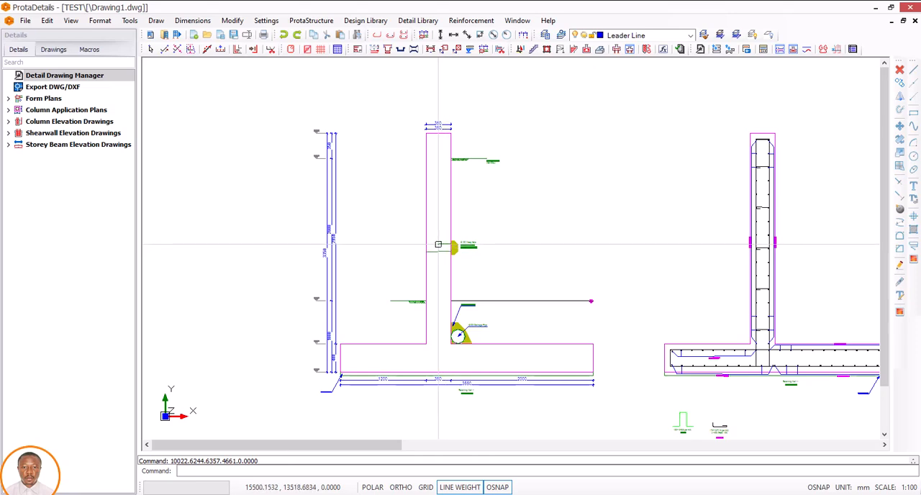
scroll(432, 250, "up", 3)
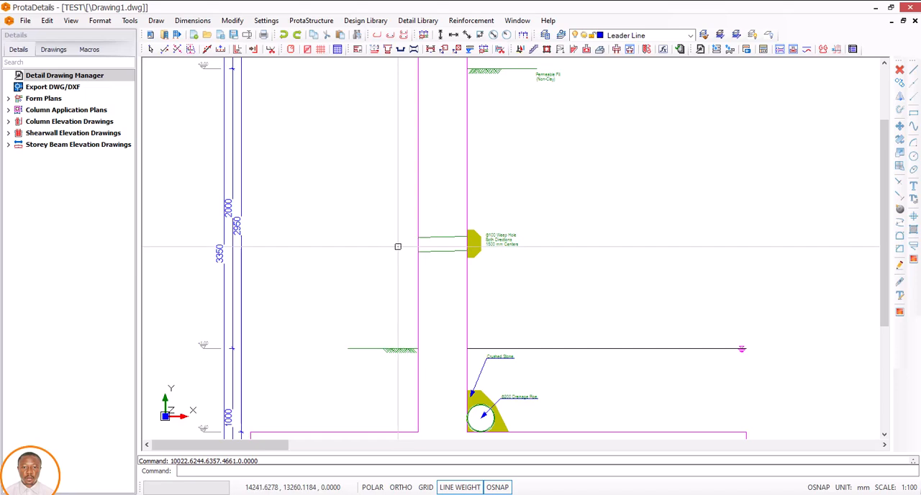
scroll(397, 249, "down", 3)
middle_click_drag(475, 269, 456, 261)
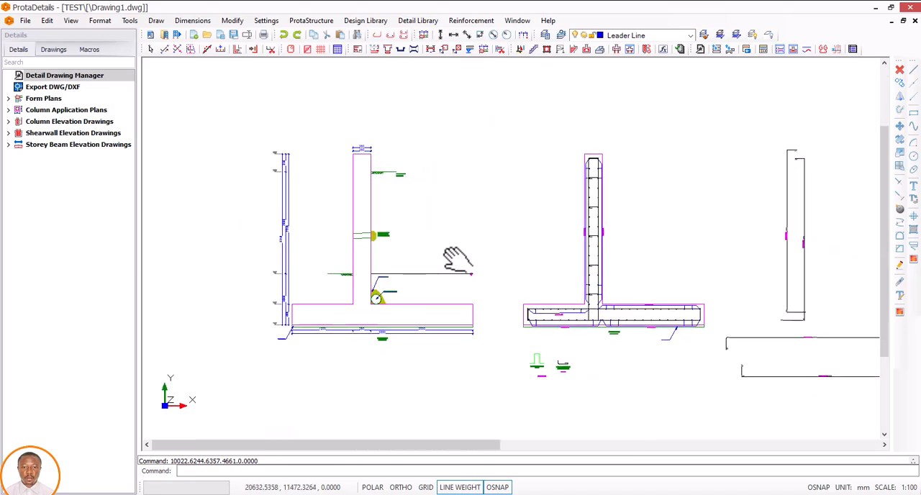
Step: Examine the reinforcement section, checking the bars and their labels along the stem and in the base plate
mouse_move(538, 266)
middle_mouse_down()
mouse_move(509, 257)
mouse_move(506, 267)
mouse_move(446, 213)
middle_mouse_up()
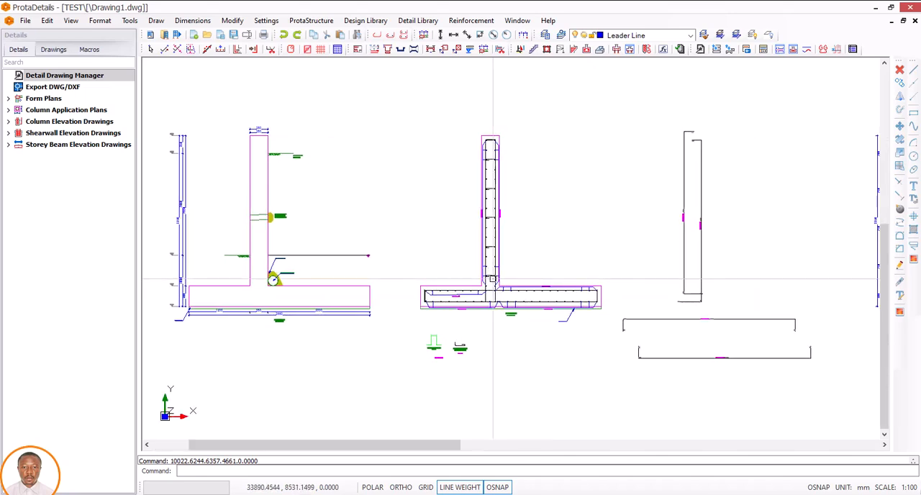
scroll(493, 279, "up", 5)
mouse_move(482, 237)
middle_mouse_down()
mouse_move(475, 219)
mouse_move(486, 271)
middle_mouse_up()
scroll(488, 266, "down", 3)
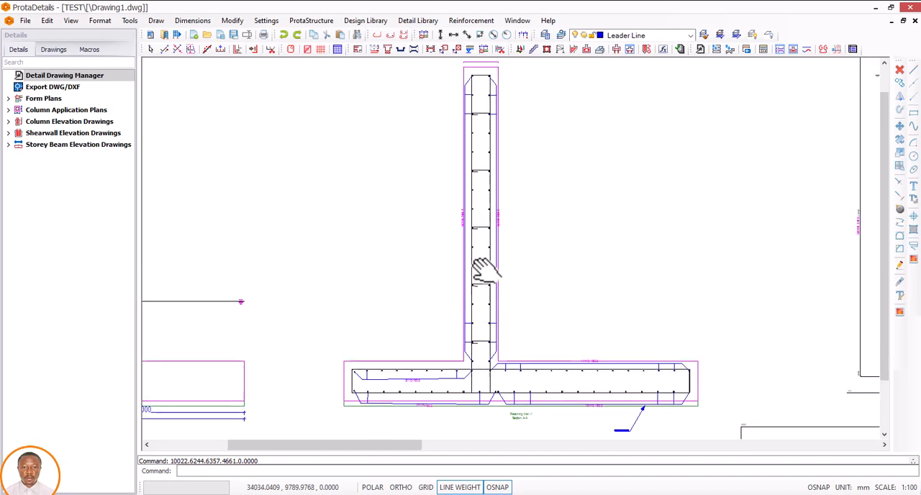
scroll(479, 230, "up", 4)
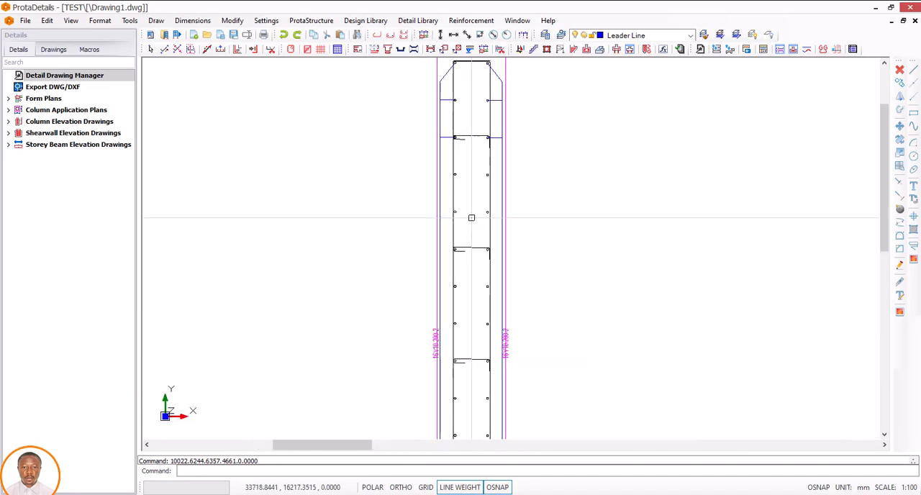
scroll(437, 237, "down", 4)
mouse_move(473, 267)
middle_mouse_down()
mouse_move(460, 287)
mouse_move(438, 247)
middle_mouse_up()
scroll(464, 303, "up", 4)
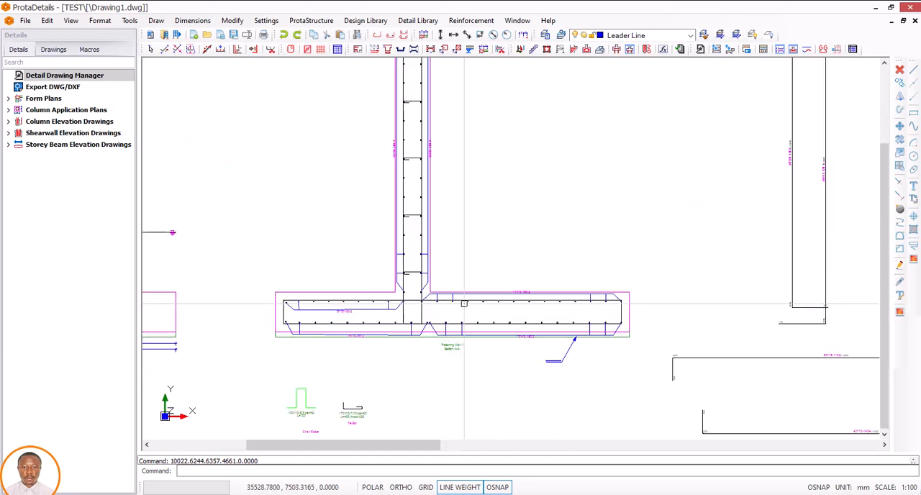
mouse_move(484, 289)
middle_mouse_down()
mouse_move(463, 298)
mouse_move(499, 303)
mouse_move(386, 300)
middle_mouse_up()
Step: Review the separate bar shape details and the wall's elevation and plan reinforcement drawings
scroll(475, 306, "down", 4)
middle_click_drag(523, 270, 403, 270)
scroll(407, 272, "down", 2)
middle_click_drag(584, 275, 392, 277)
scroll(561, 322, "up", 1)
scroll(460, 303, "down", 2)
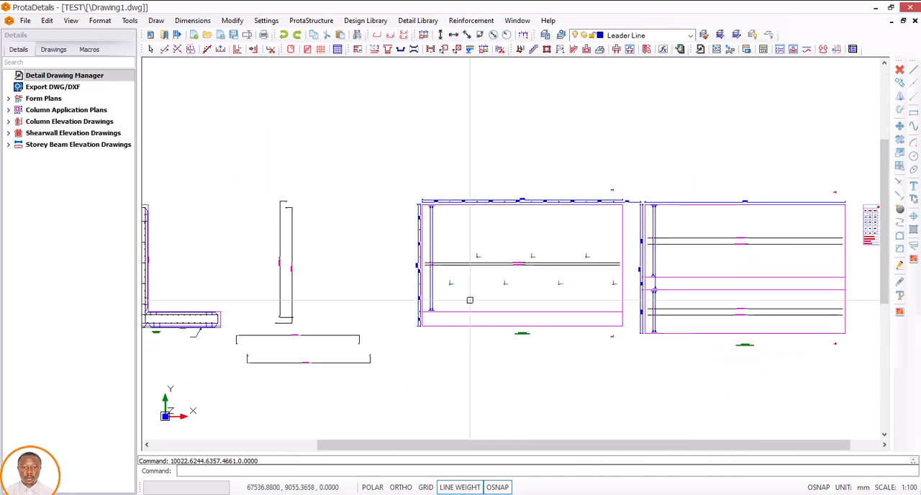
middle_click_drag(575, 304, 451, 282)
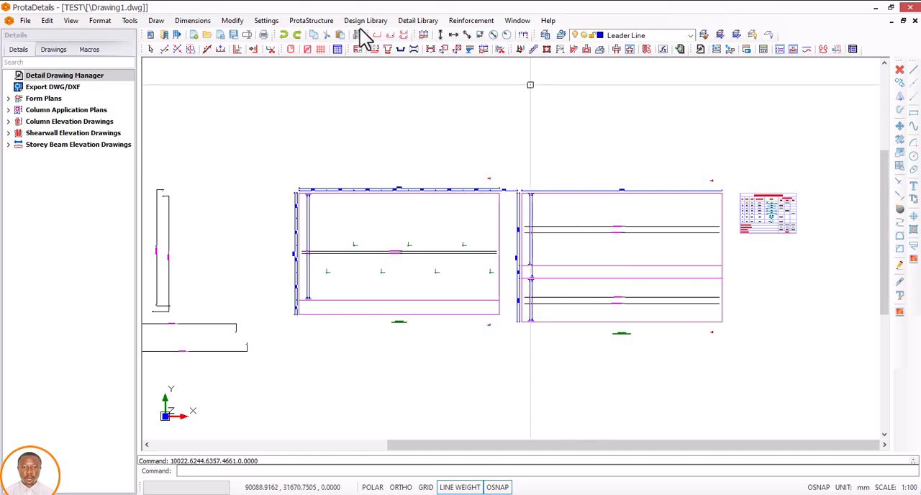
left_click(316, 21)
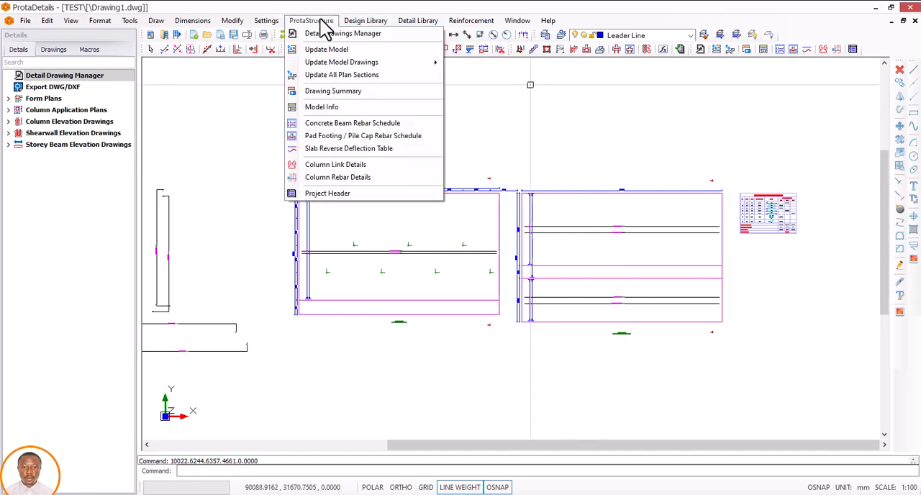
left_click(365, 20)
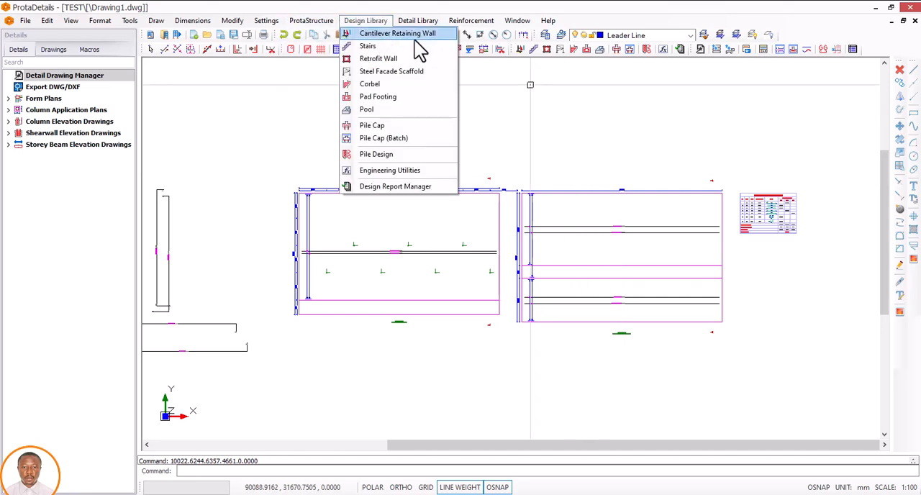
left_click(571, 128)
left_click(539, 138)
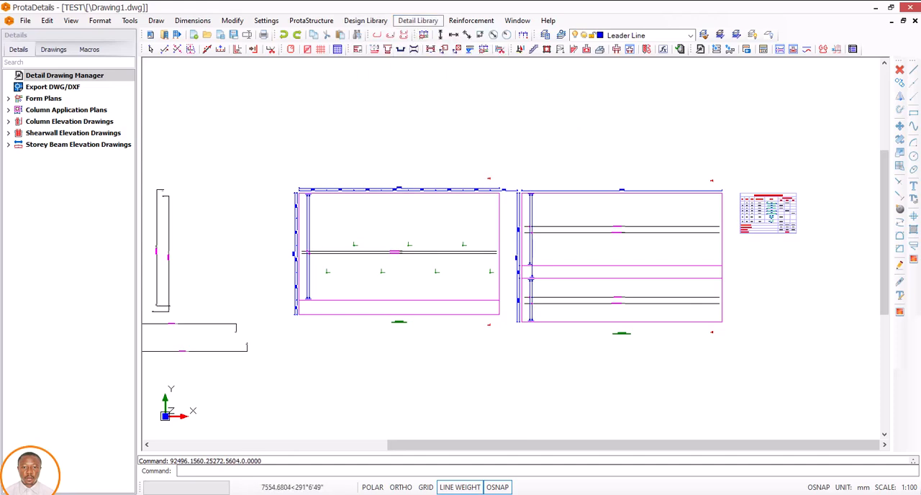
Step: Check the Retaining Wall -1 quantity take-off table for bar sizes, quantities, lengths and weights
mouse_move(703, 232)
middle_mouse_down()
mouse_move(654, 272)
mouse_move(620, 268)
middle_mouse_up()
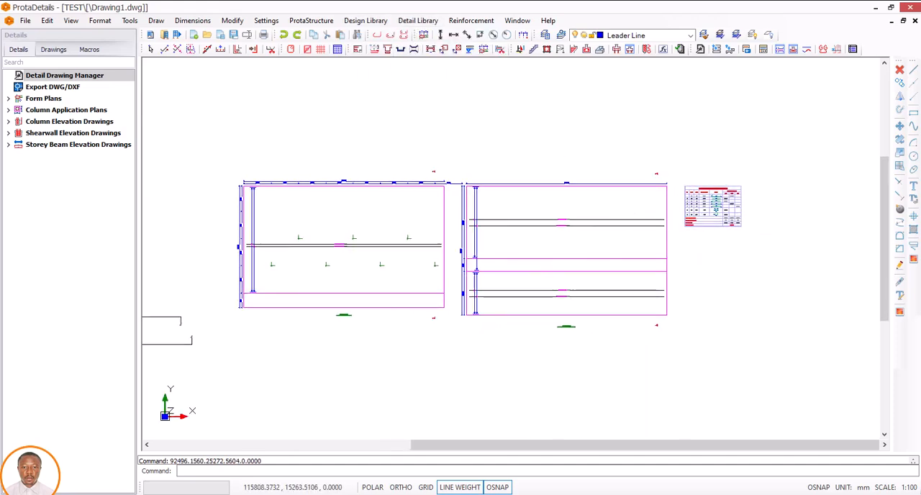
scroll(716, 205, "up", 4)
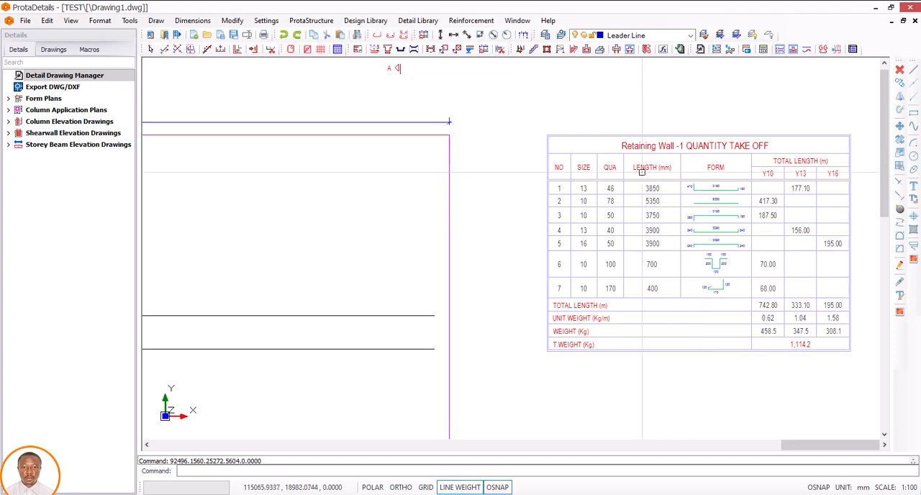
scroll(673, 201, "down", 6)
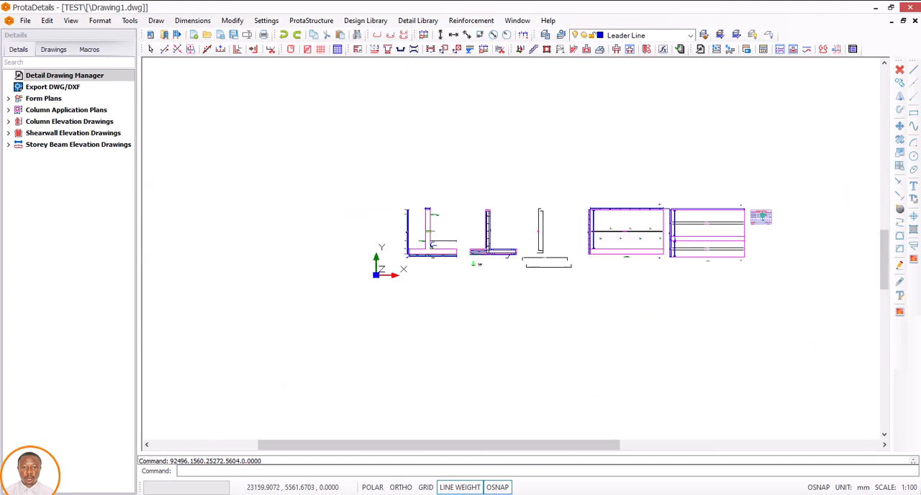
Step: Recheck the base plate reinforcement at the foot of the stem in the reinforcement section, and return to the outline section
scroll(454, 257, "up", 3)
middle_click_drag(501, 238, 474, 247)
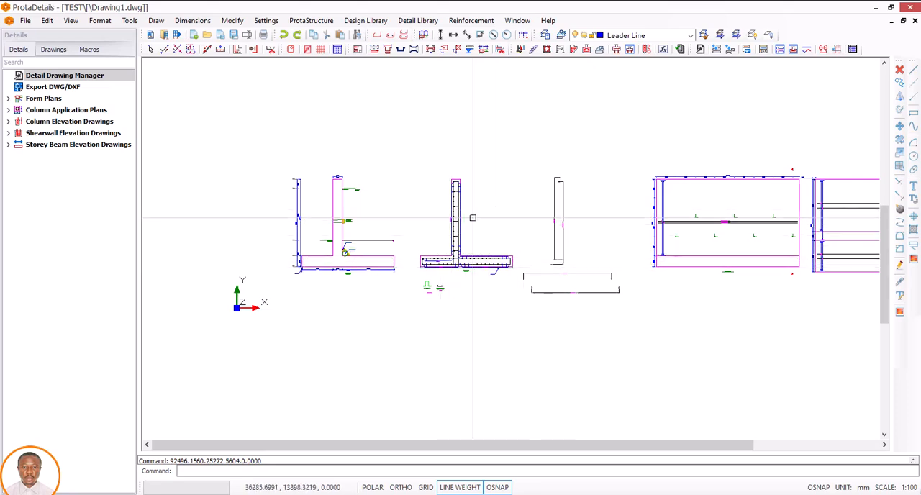
scroll(456, 252, "up", 5)
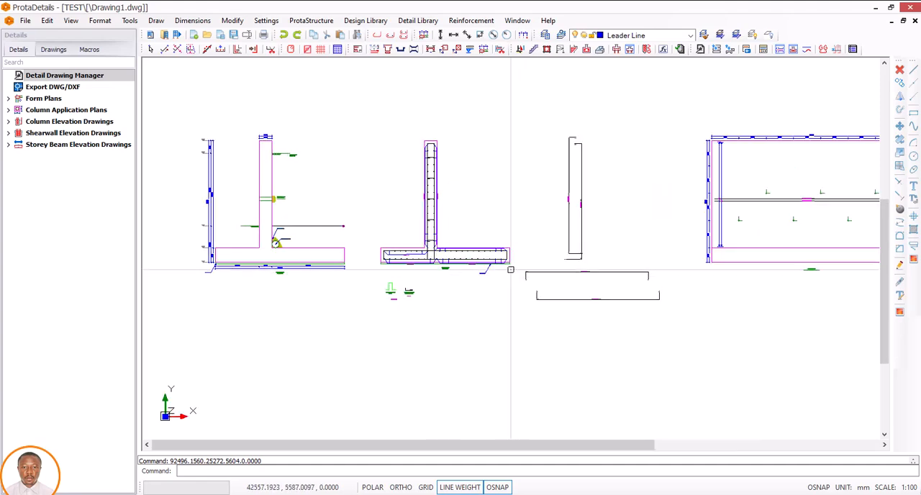
scroll(442, 221, "up", 4)
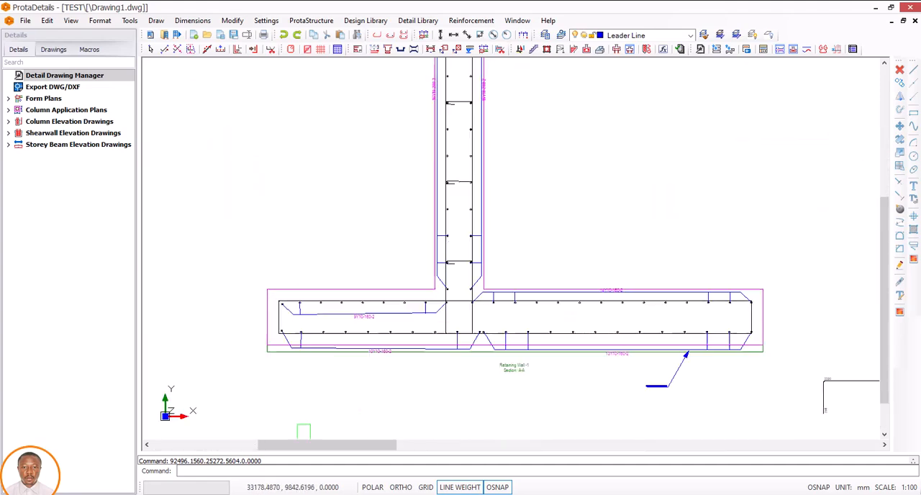
scroll(431, 245, "down", 4)
middle_click_drag(413, 264, 563, 280)
middle_click_drag(450, 239, 512, 277)
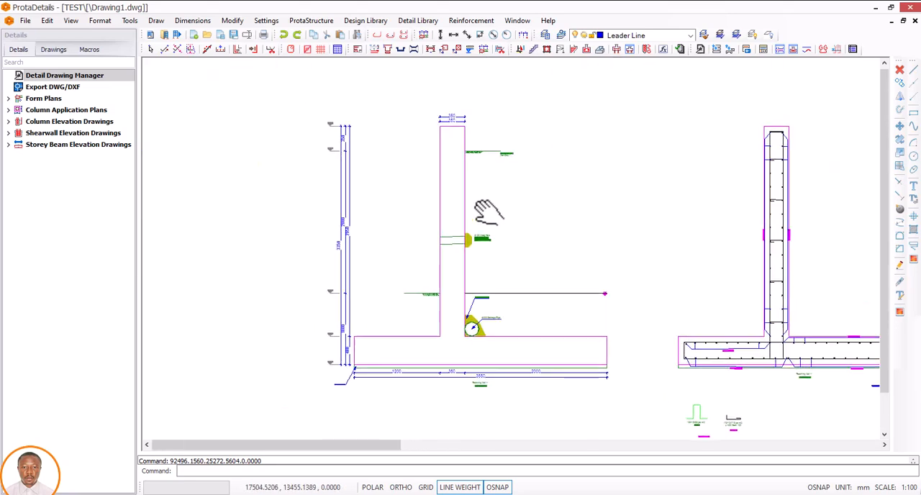
Step: Check the stem's width dimensions and the permeable fill note at the top of the outline section
scroll(451, 94, "up", 4)
middle_click_drag(443, 86, 442, 161)
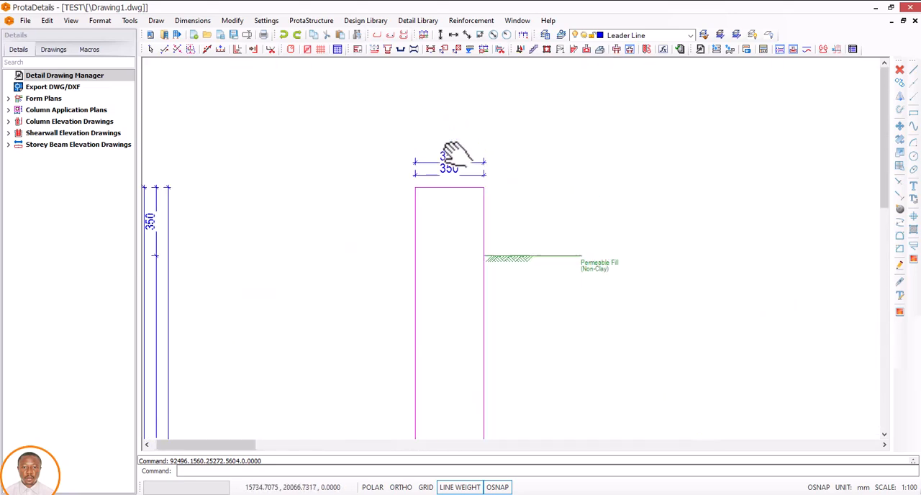
scroll(467, 169, "up", 3)
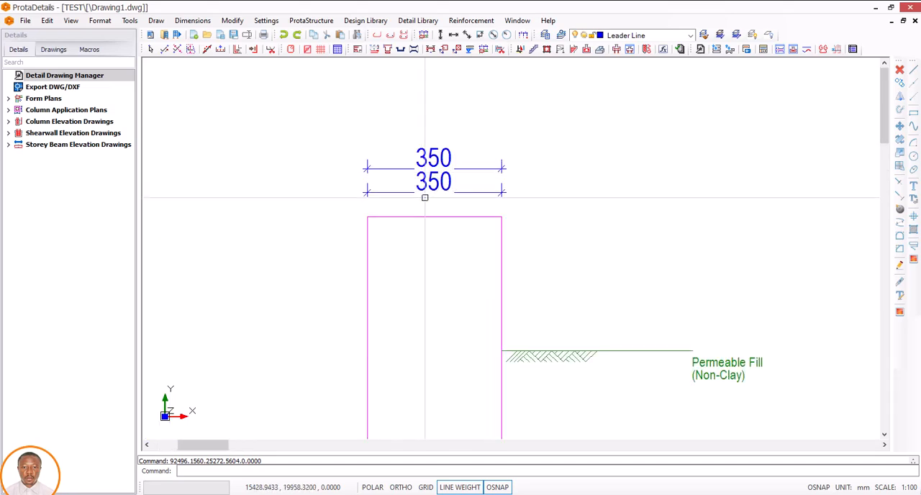
scroll(436, 186, "down", 4)
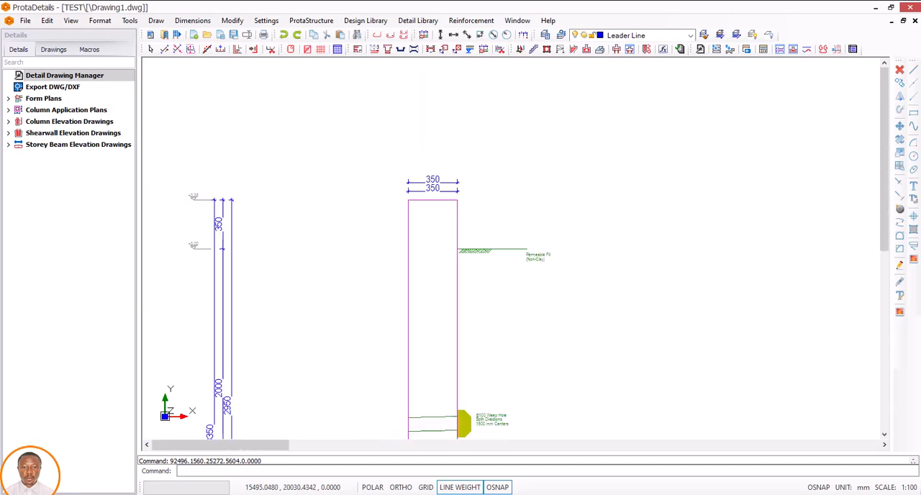
scroll(436, 169, "up", 3)
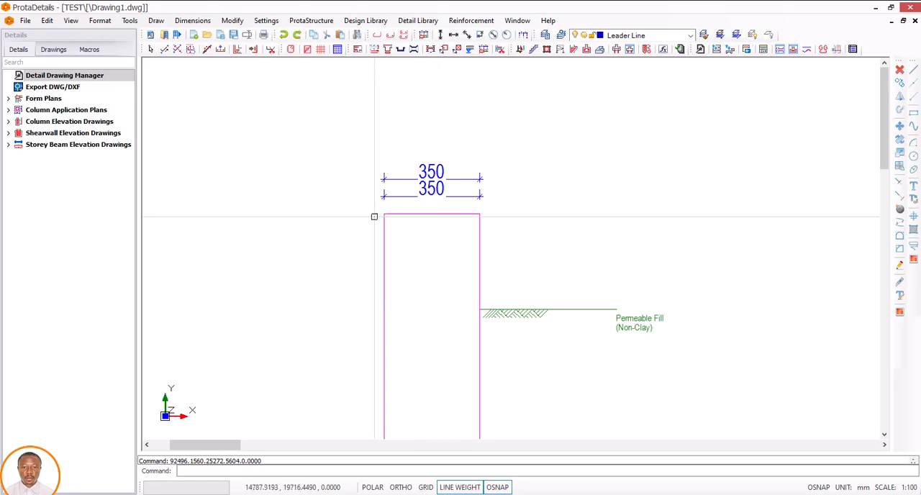
scroll(428, 194, "down", 5)
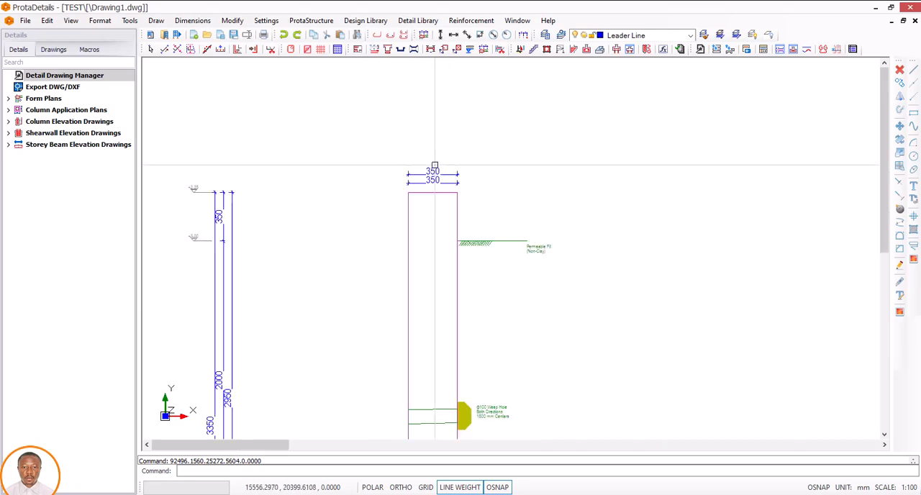
scroll(434, 344, "up", 3)
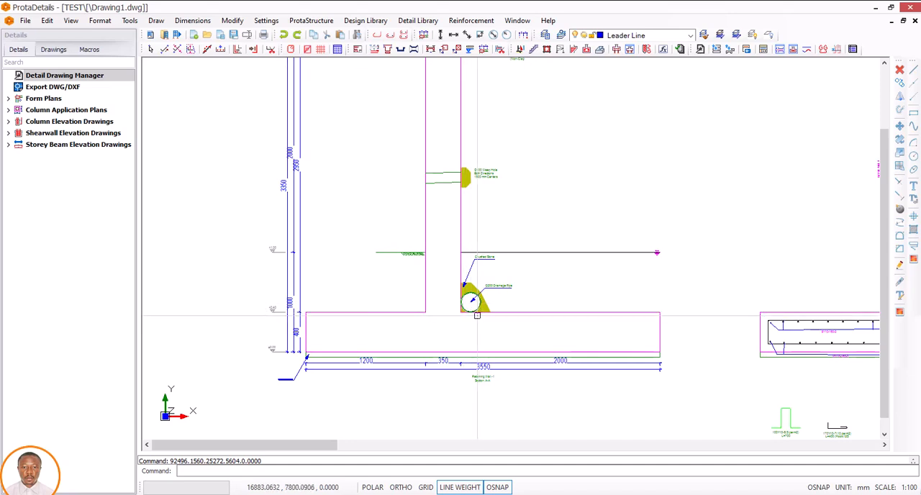
scroll(477, 323, "down", 3)
middle_click_drag(478, 307, 440, 327)
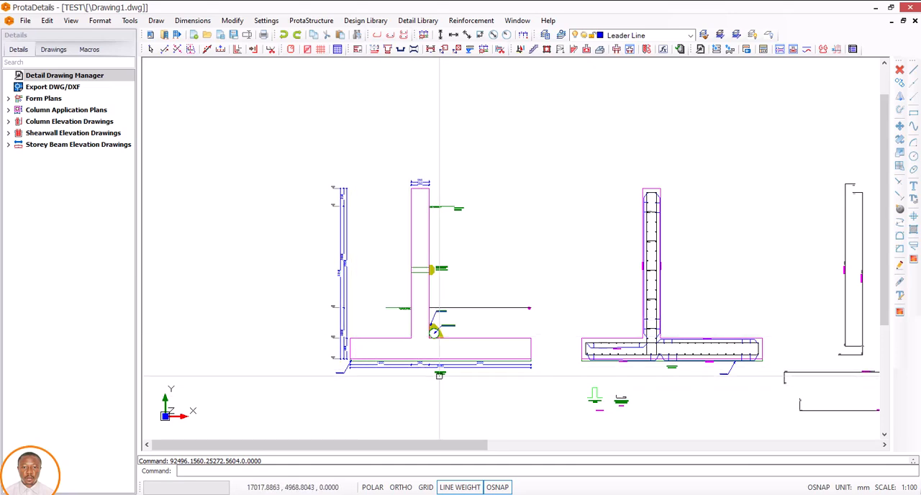
middle_click_drag(438, 374, 425, 354)
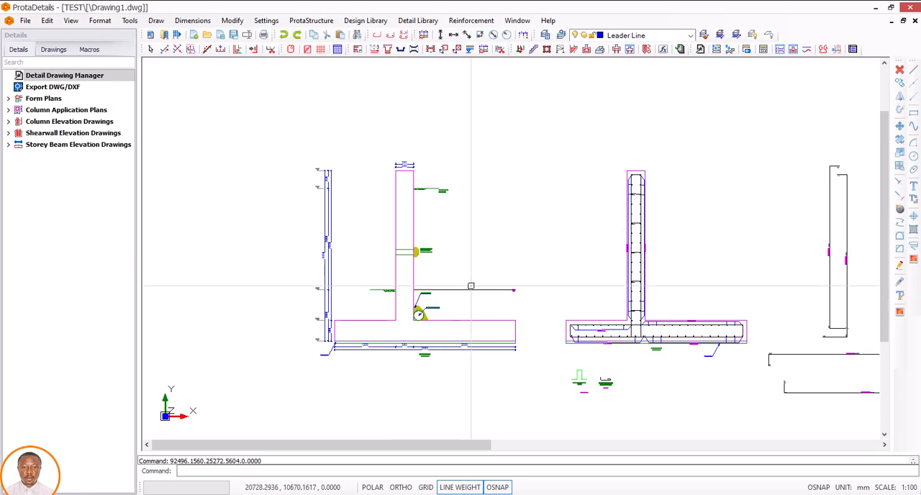
scroll(473, 288, "down", 2)
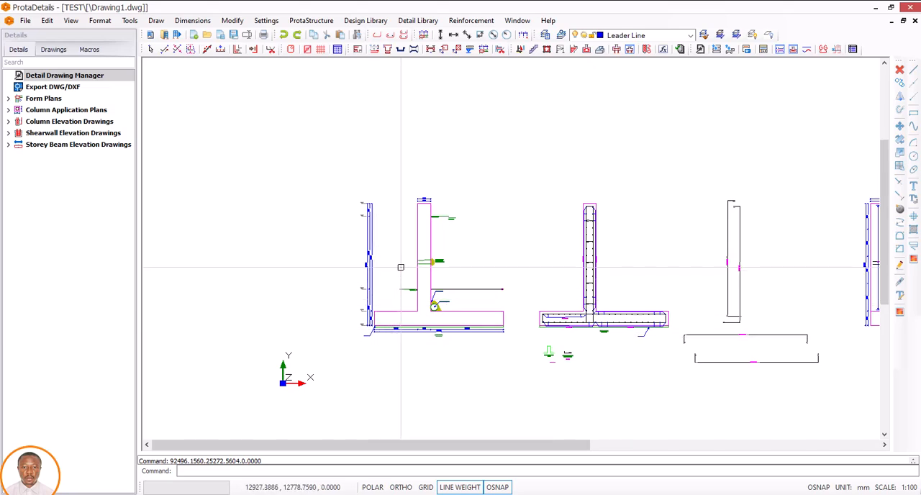
scroll(401, 267, "up", 2)
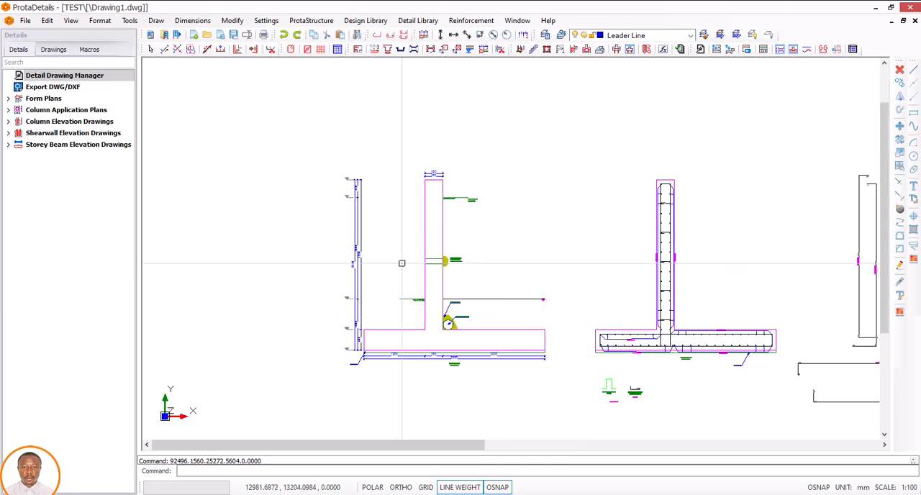
scroll(401, 263, "down", 2)
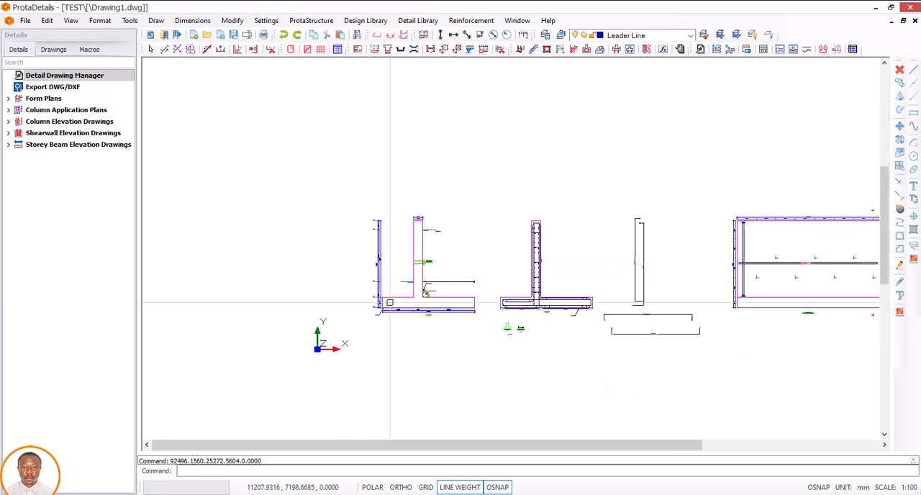